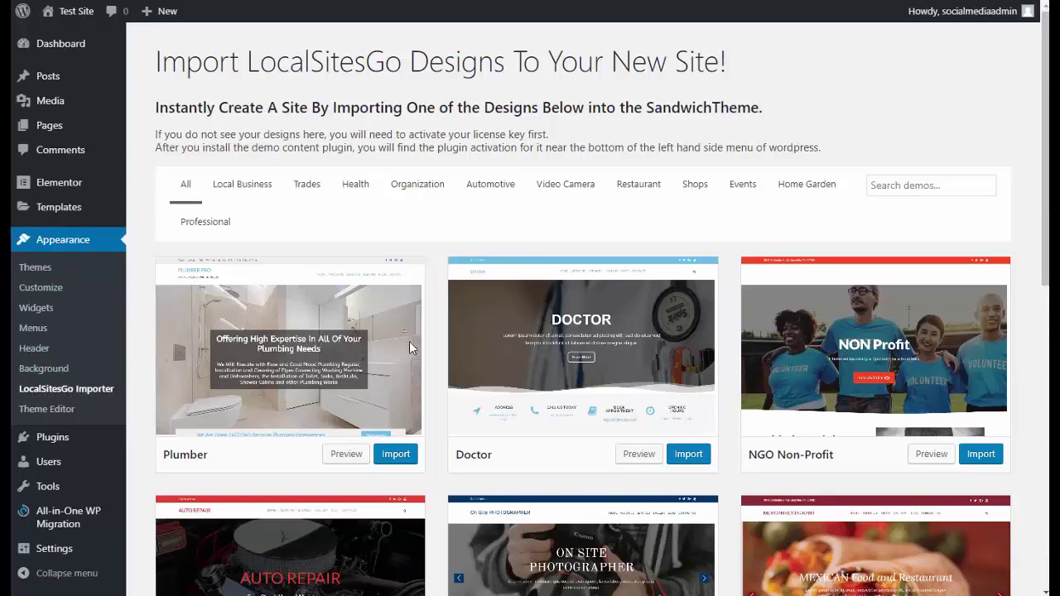
Browse the available site designs, checking the Local Business category before returning to the full list
scroll(505, 237, down, 4)
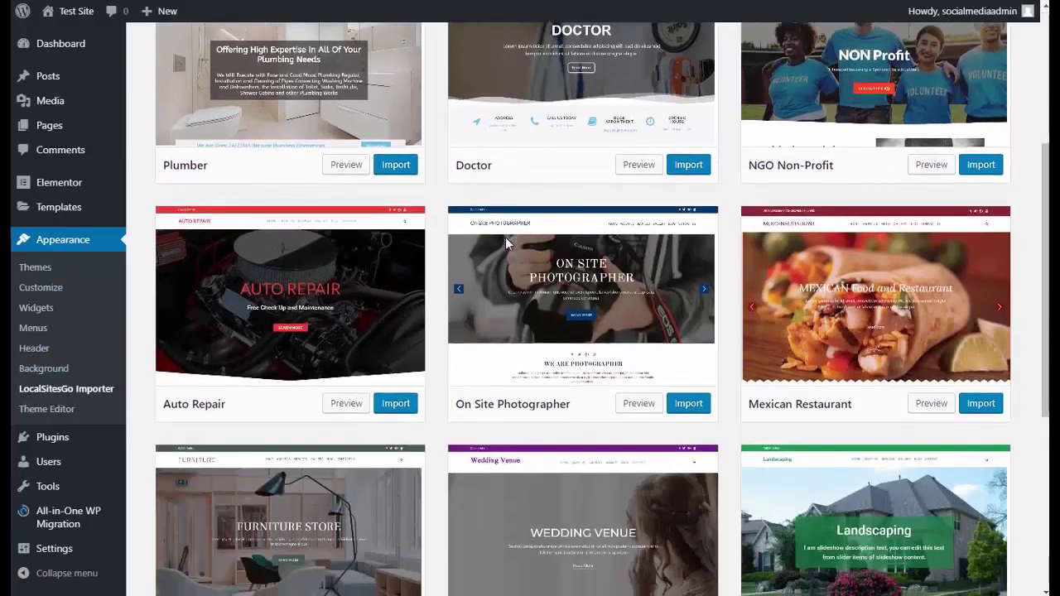
scroll(507, 247, down, 2)
scroll(402, 279, down, 2)
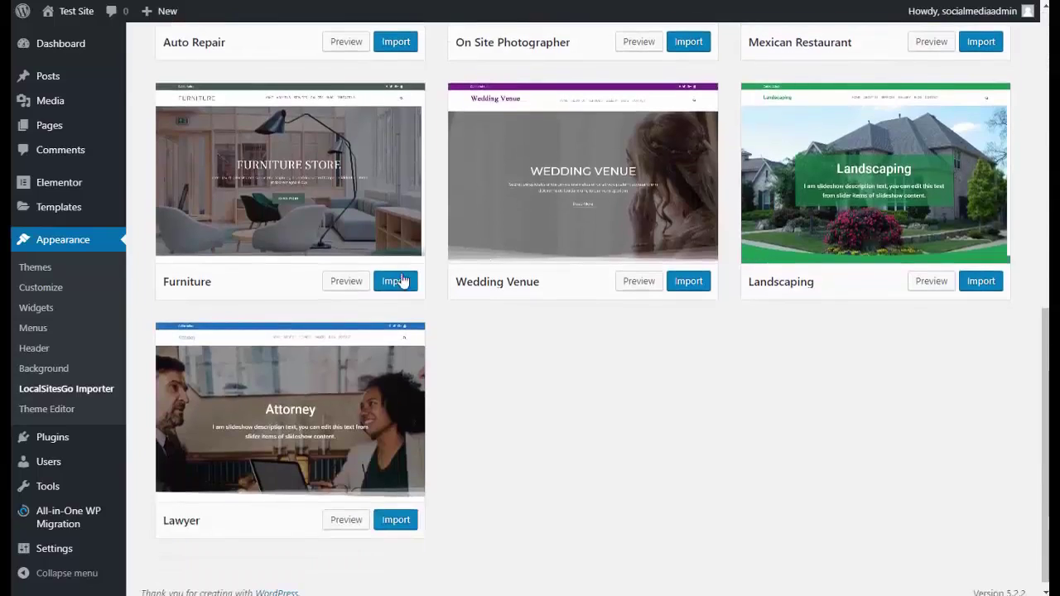
scroll(471, 324, up, 6)
scroll(402, 145, up, 2)
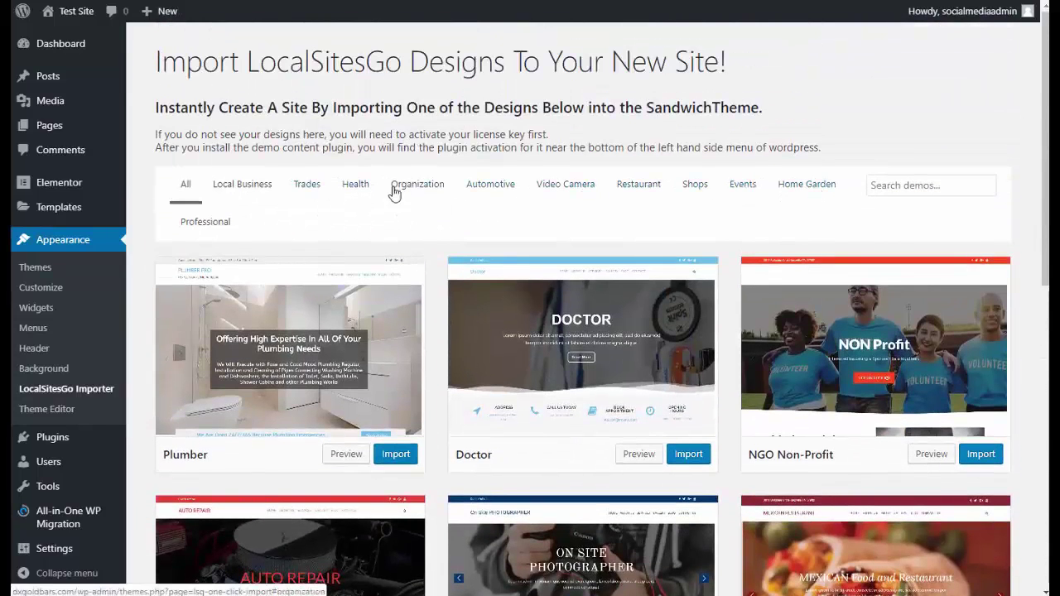
click(249, 189)
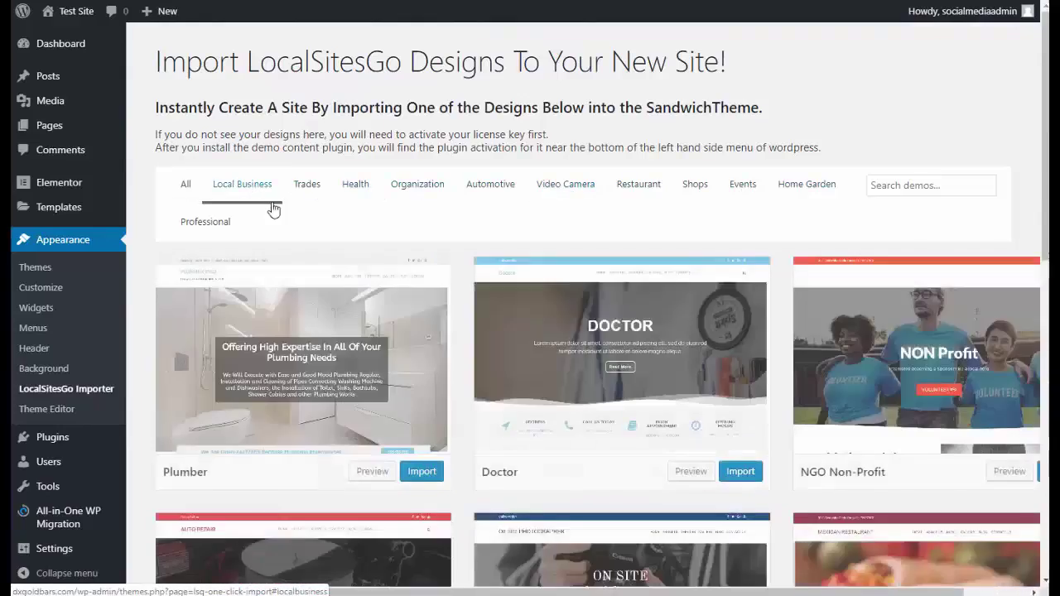
click(203, 189)
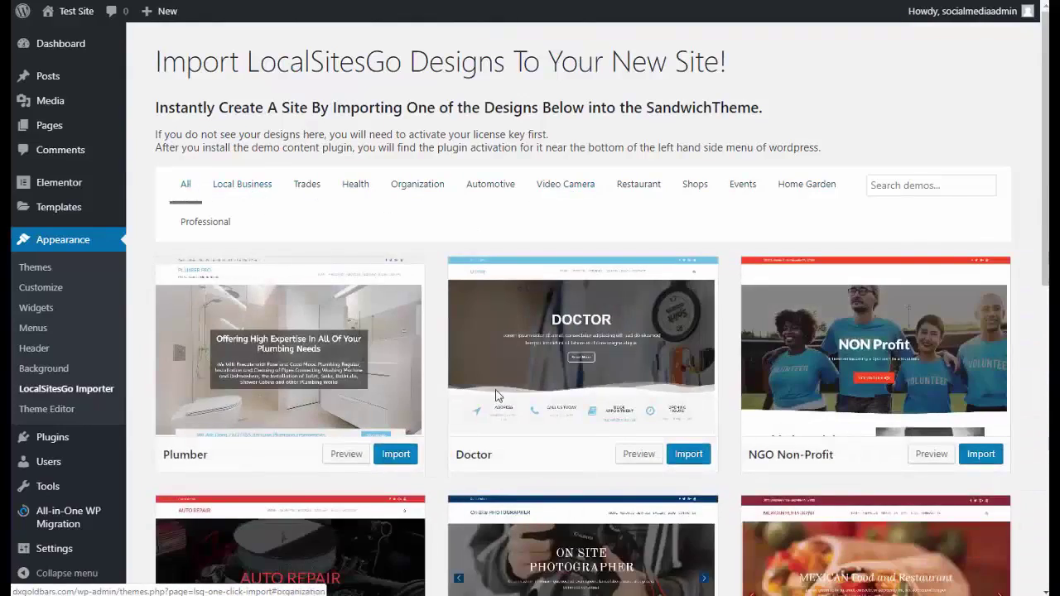
Import the Wedding Venue design into the site and confirm the import
scroll(538, 355, down, 4)
scroll(857, 308, down, 2)
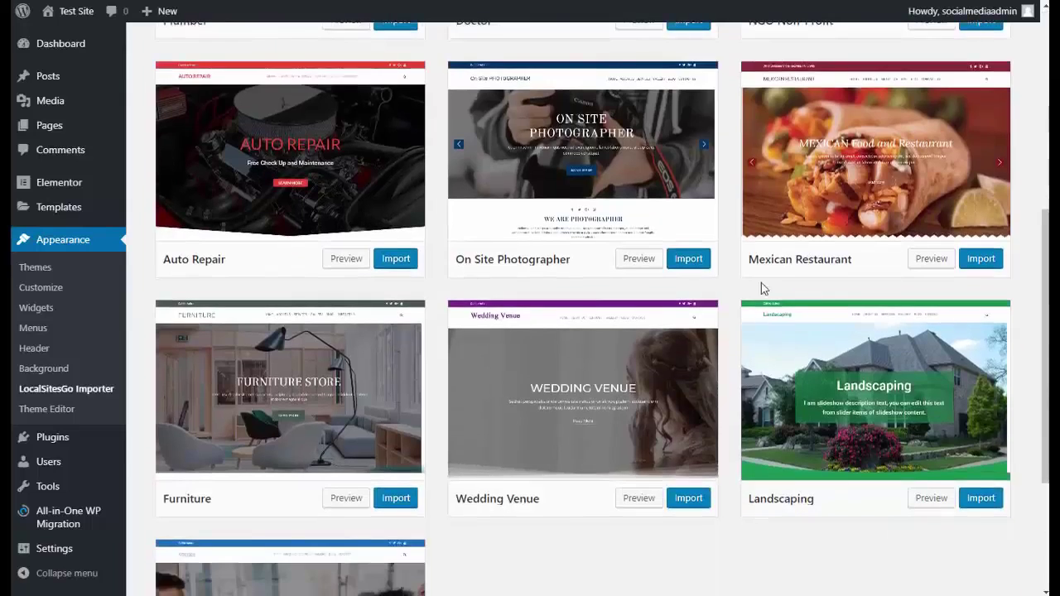
scroll(611, 455, down, 1)
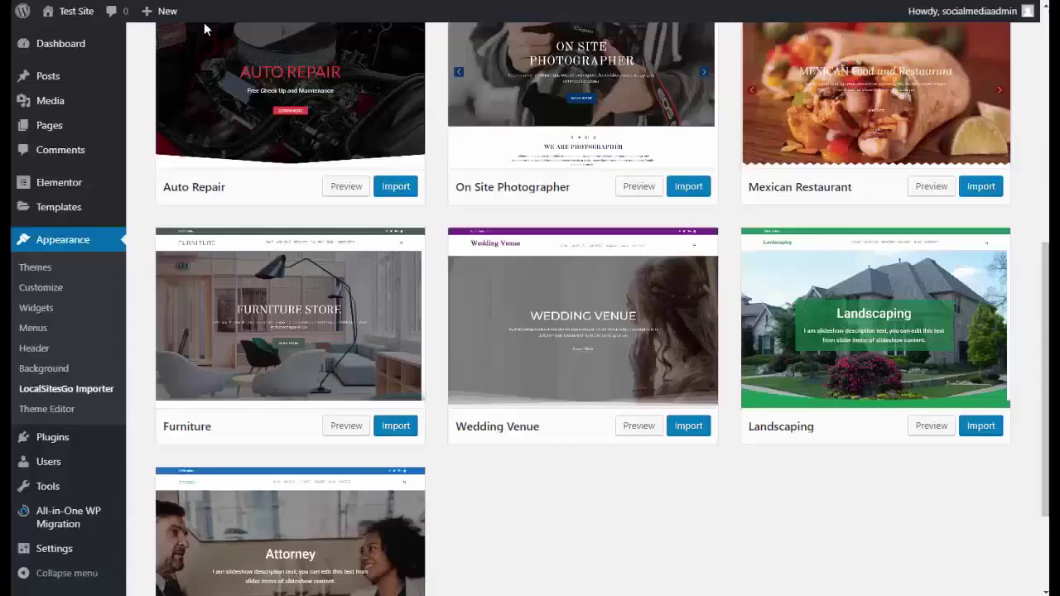
click(689, 427)
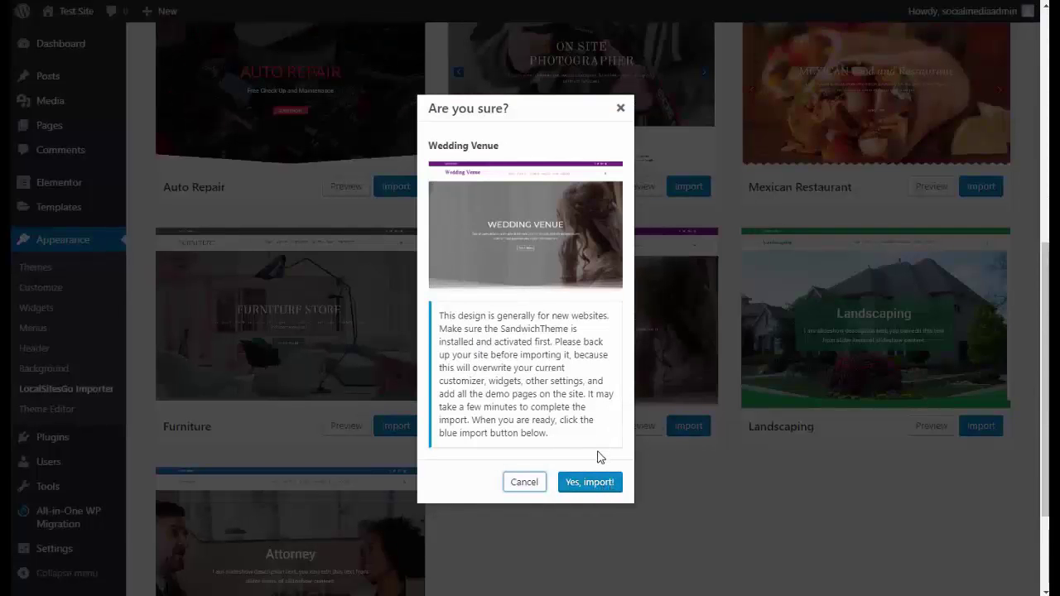
click(592, 483)
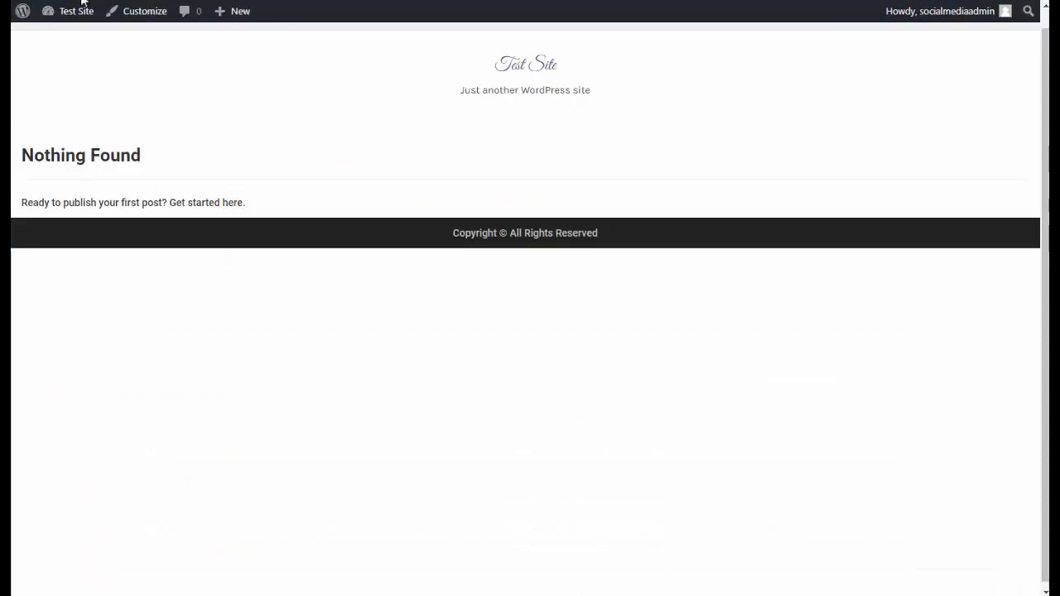
Load the Test Site's front page and review the imported homepage sections, from the banner down to the contact form and footer
click(77, 10)
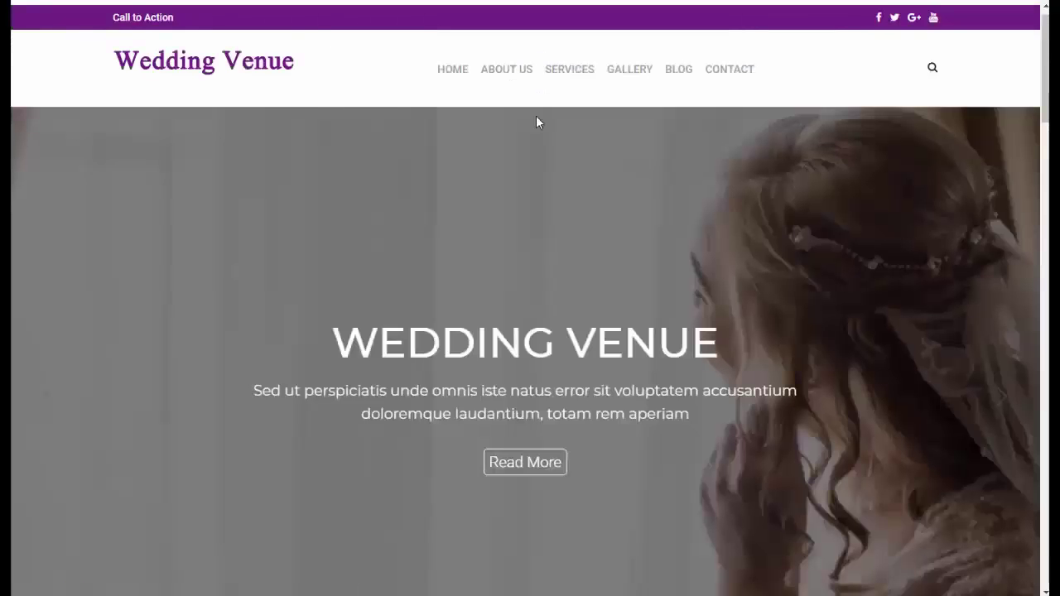
scroll(563, 145, down, 5)
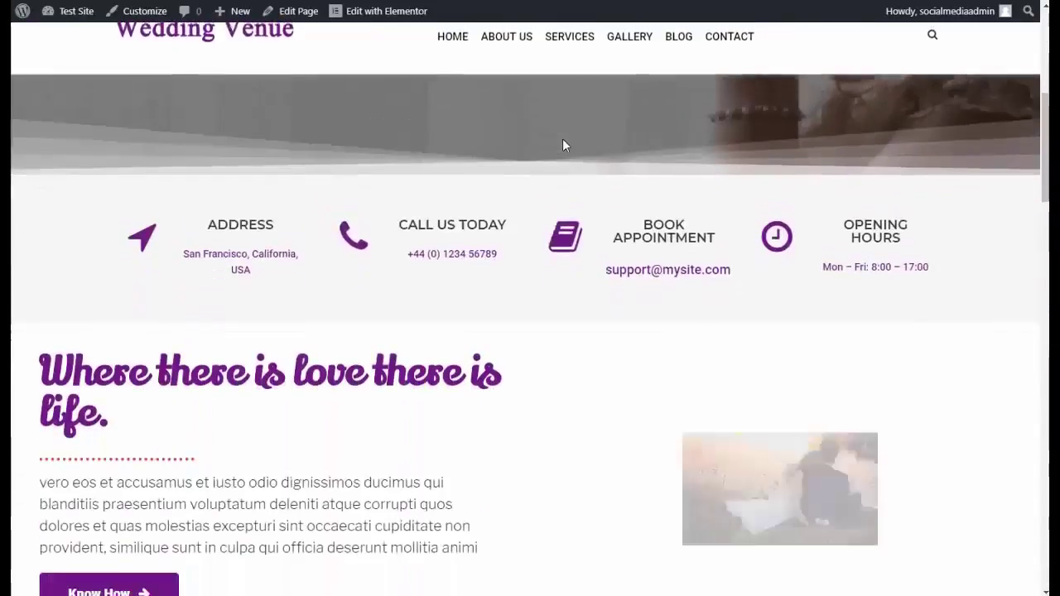
scroll(562, 145, down, 6)
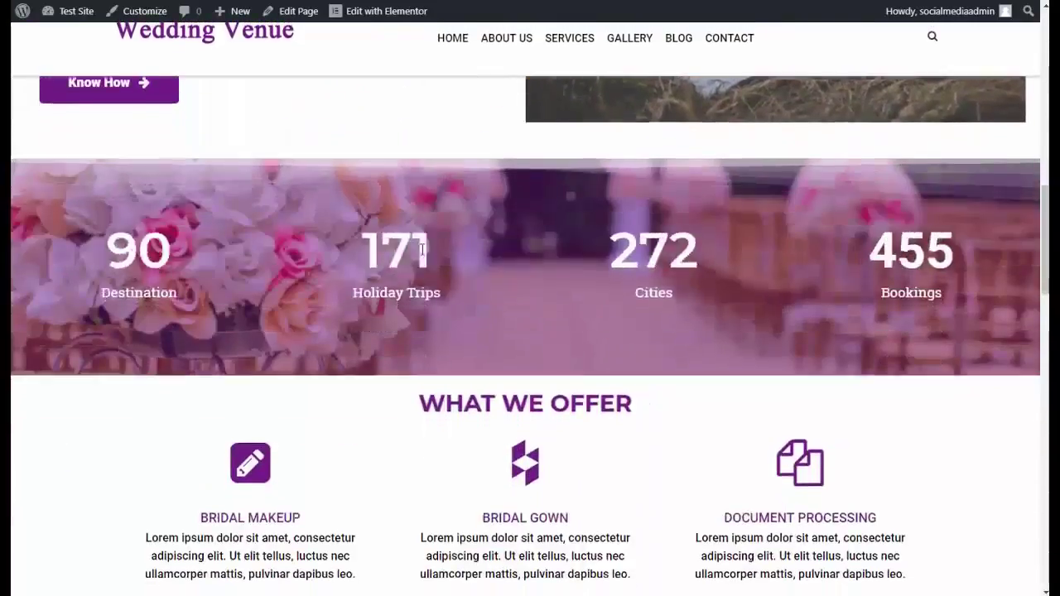
scroll(423, 249, down, 9)
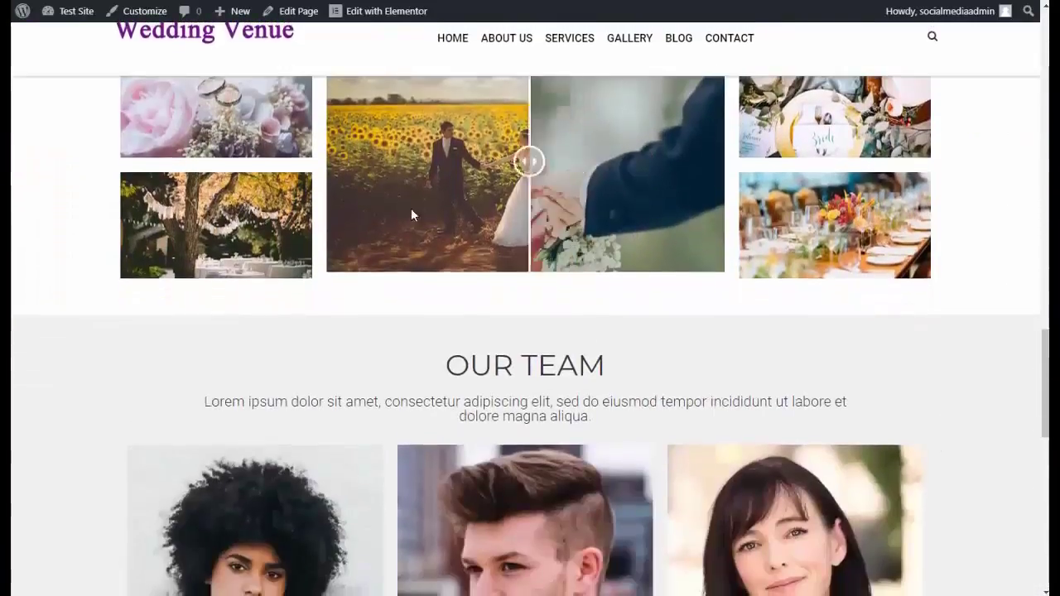
scroll(408, 249, down, 3)
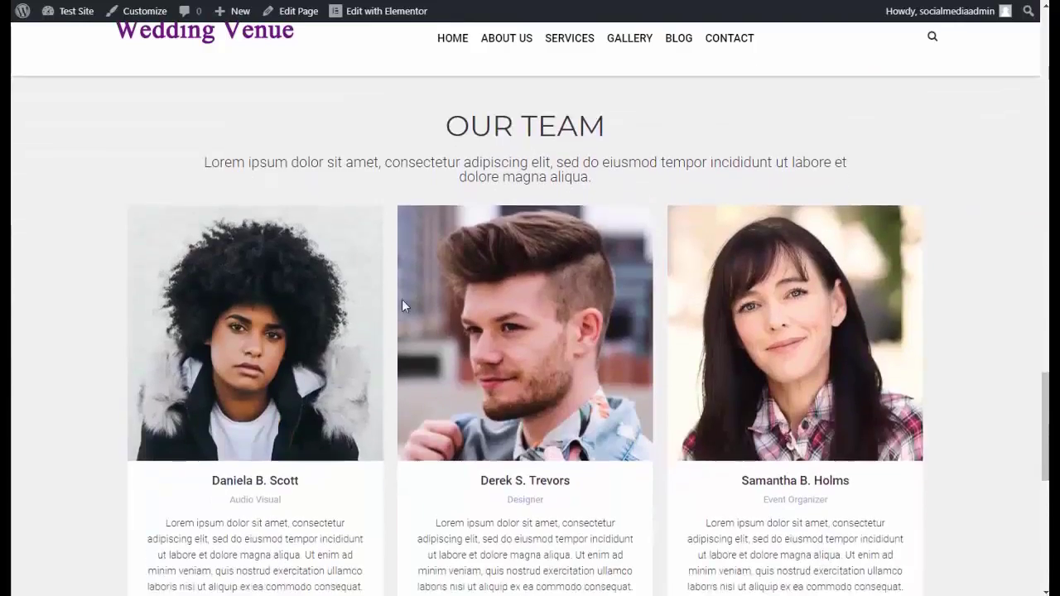
scroll(402, 306, down, 7)
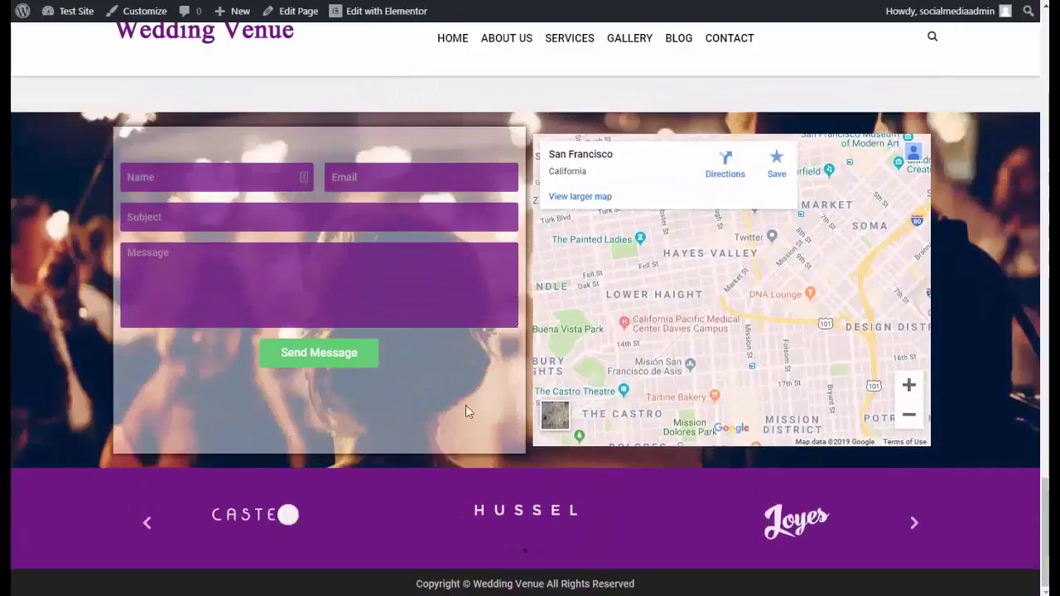
scroll(688, 292, up, 15)
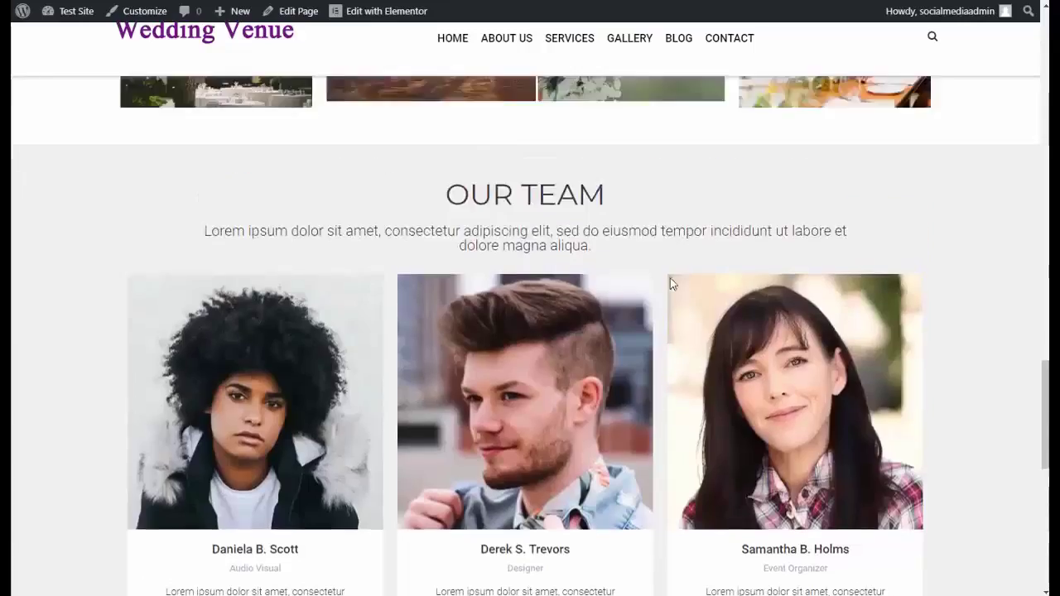
scroll(676, 248, up, 12)
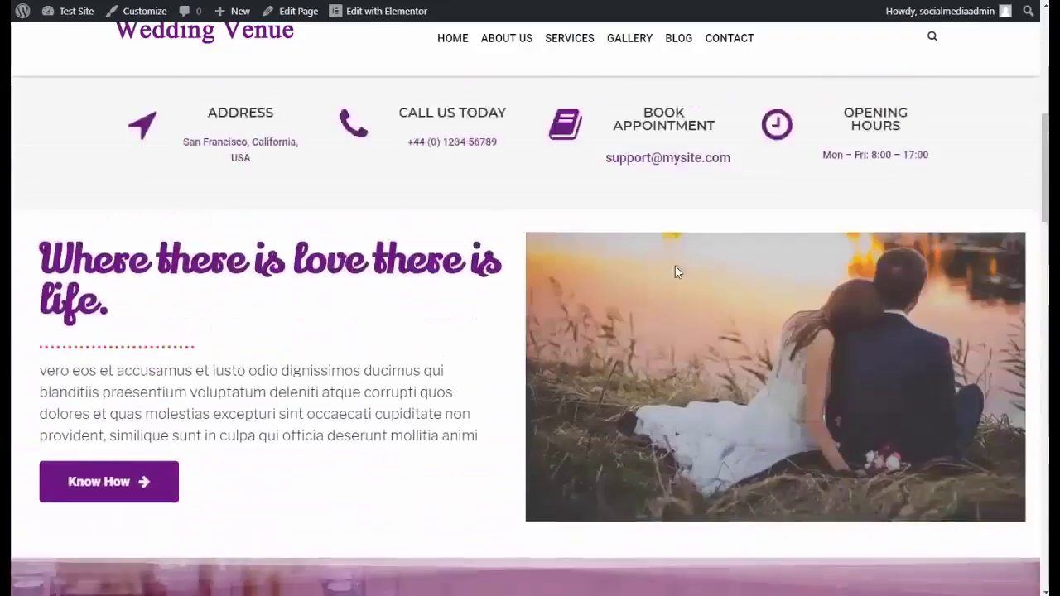
scroll(674, 211, up, 1)
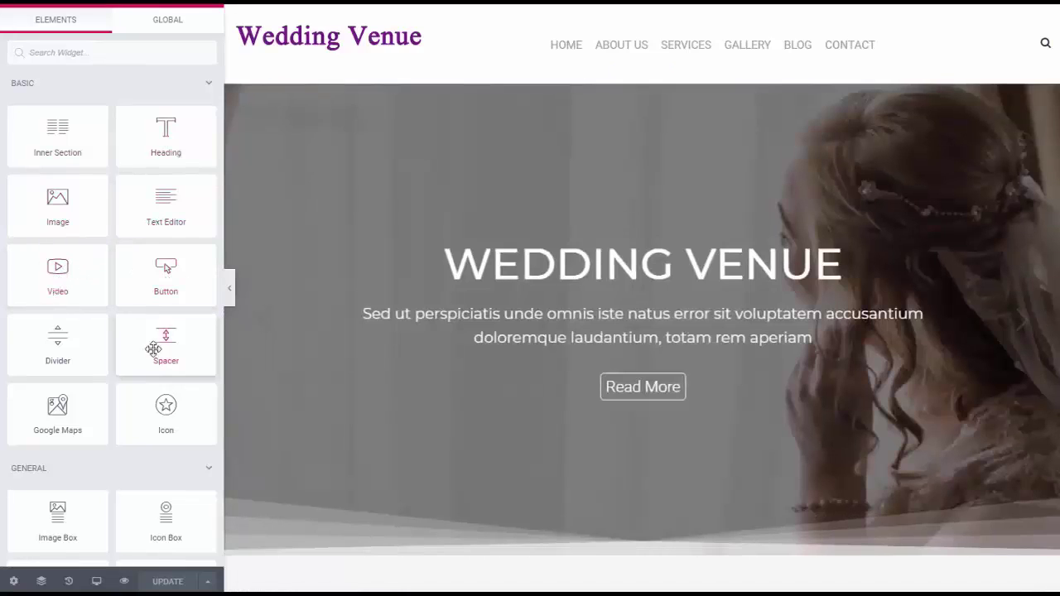
Collapse the General widget category and look through the Element Pack widgets available in the Elementor editor
click(124, 469)
scroll(122, 429, down, 2)
scroll(122, 422, down, 5)
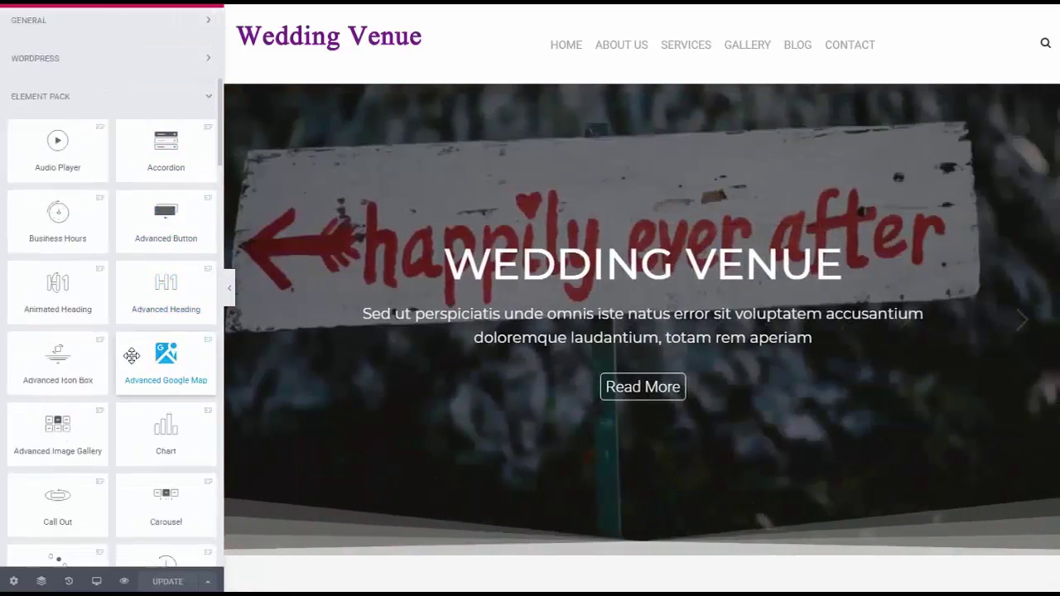
scroll(133, 356, up, 3)
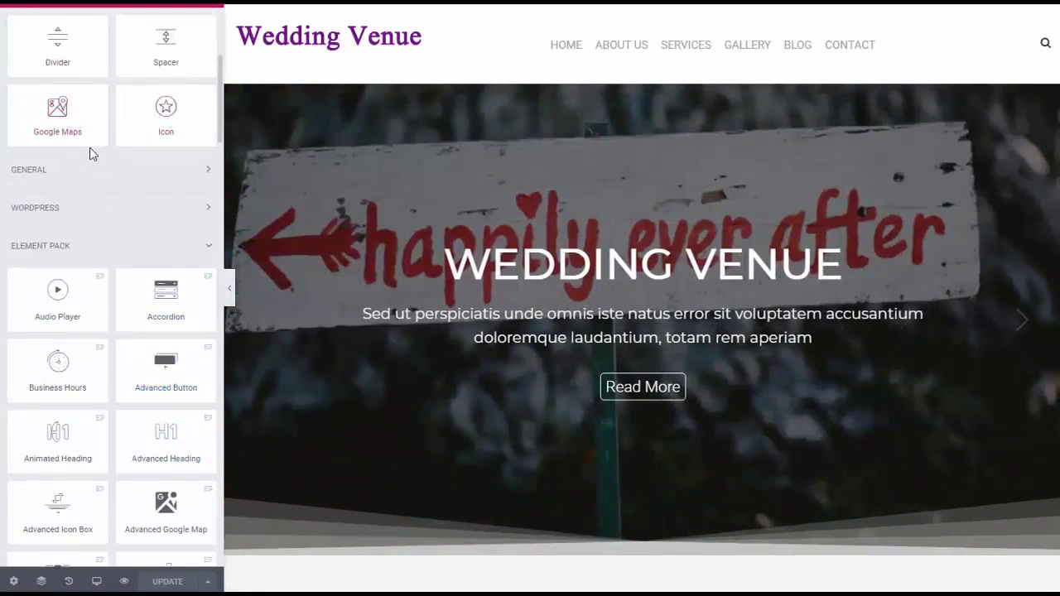
scroll(119, 343, down, 1)
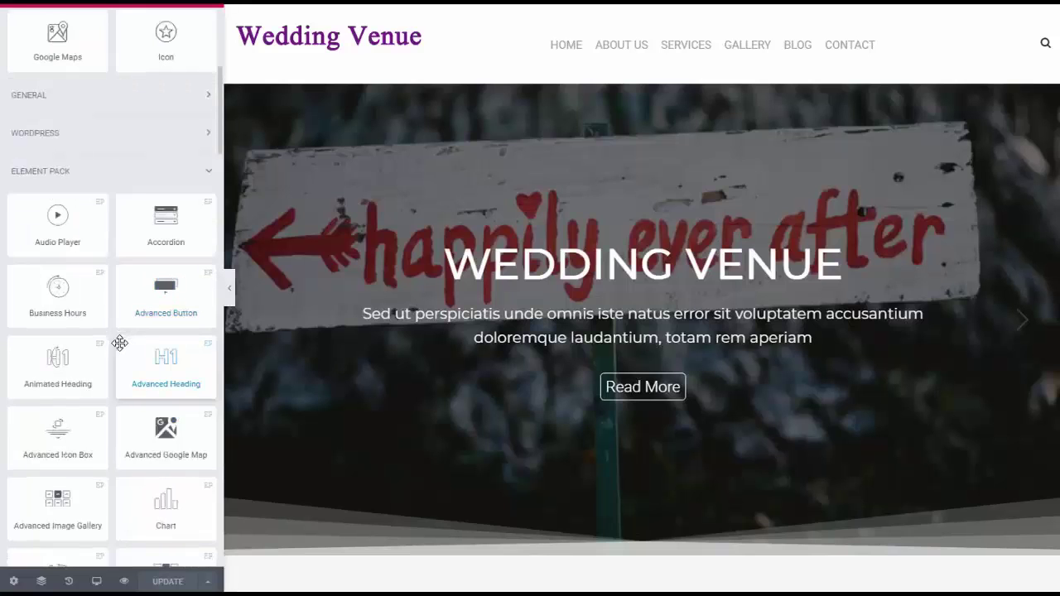
scroll(119, 343, down, 2)
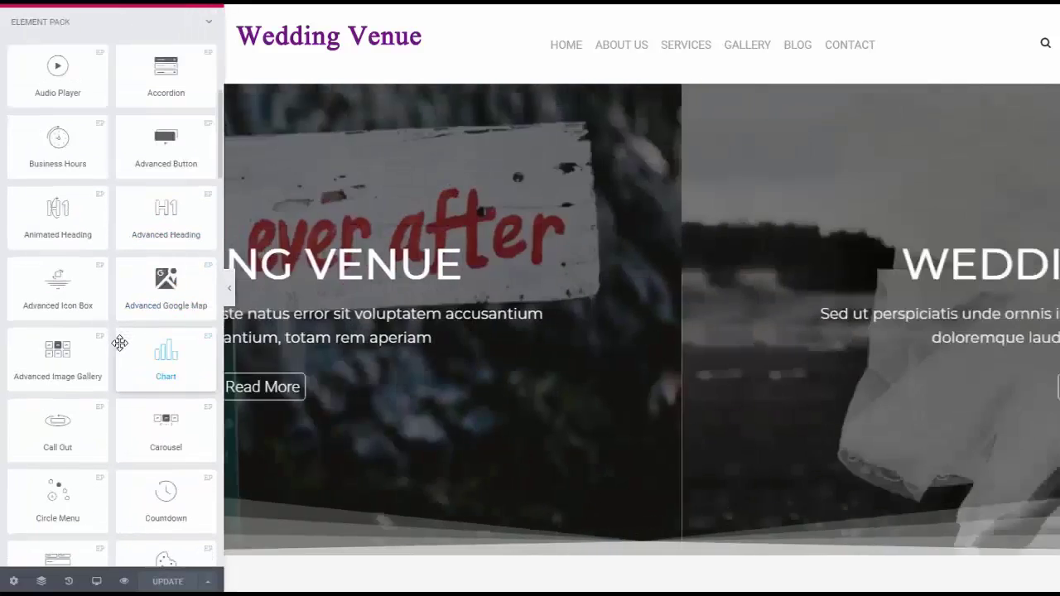
scroll(118, 343, down, 1)
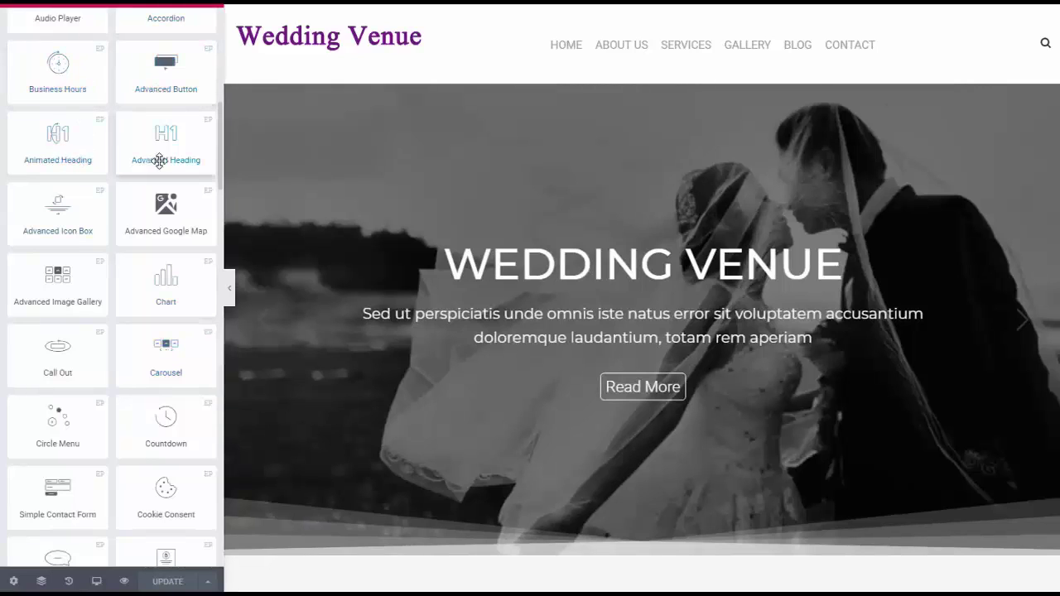
scroll(166, 249, down, 2)
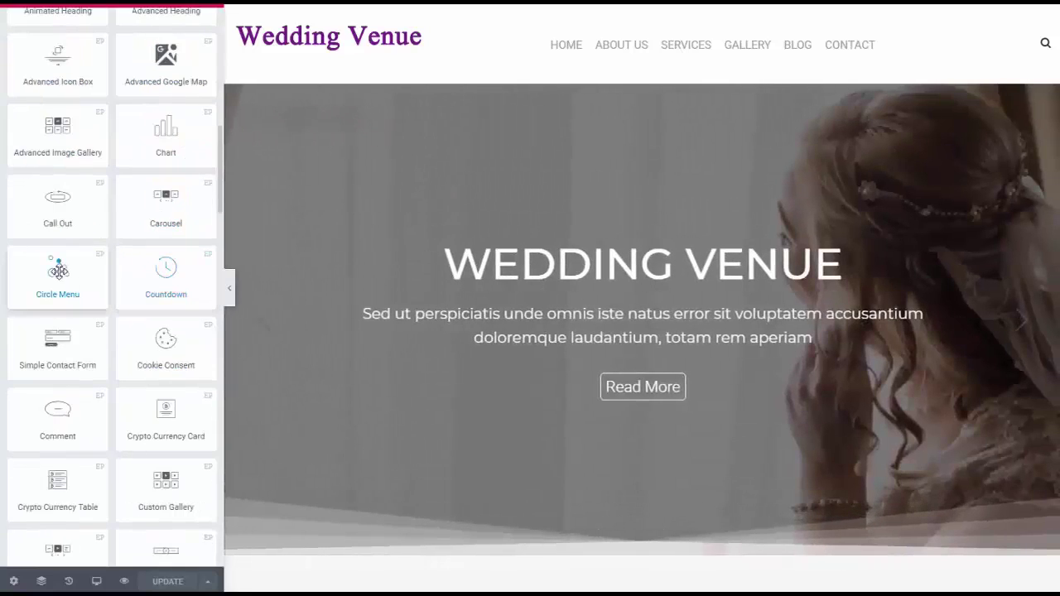
scroll(125, 314, down, 5)
scroll(148, 319, down, 14)
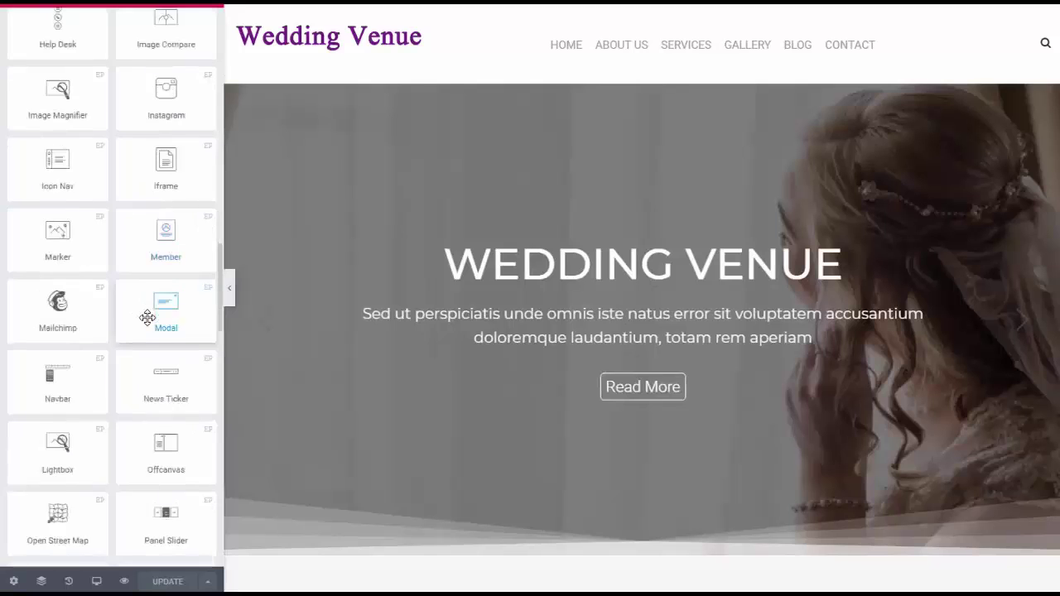
scroll(147, 319, down, 2)
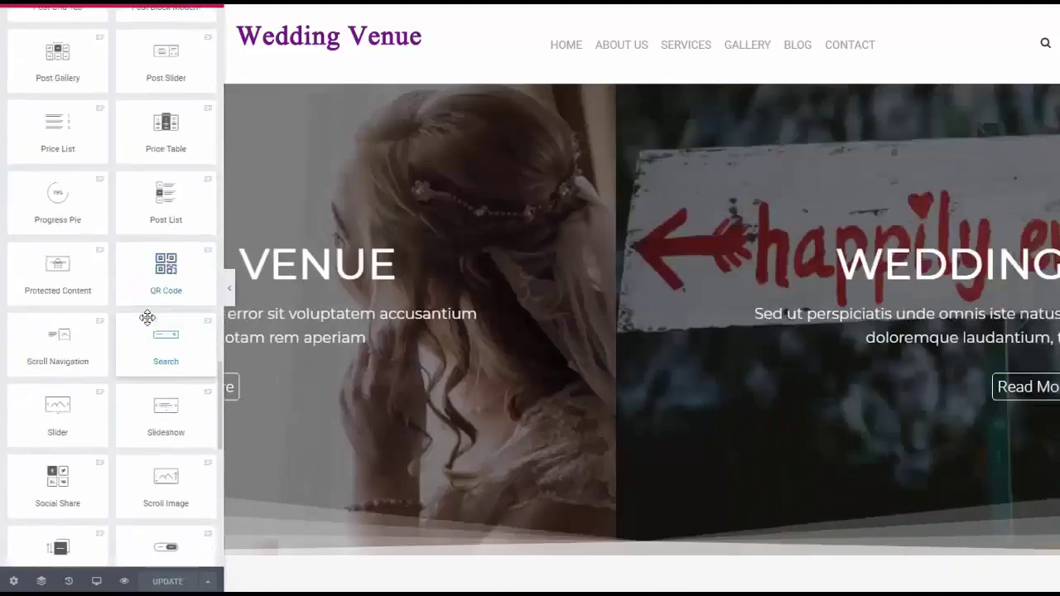
scroll(133, 373, down, 3)
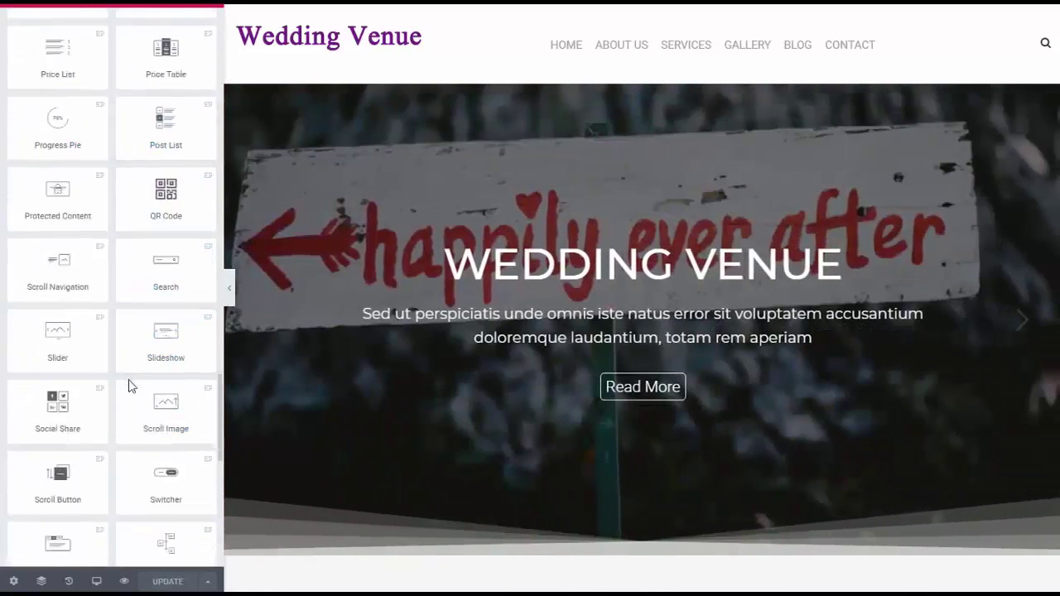
scroll(126, 483, down, 3)
scroll(127, 481, down, 2)
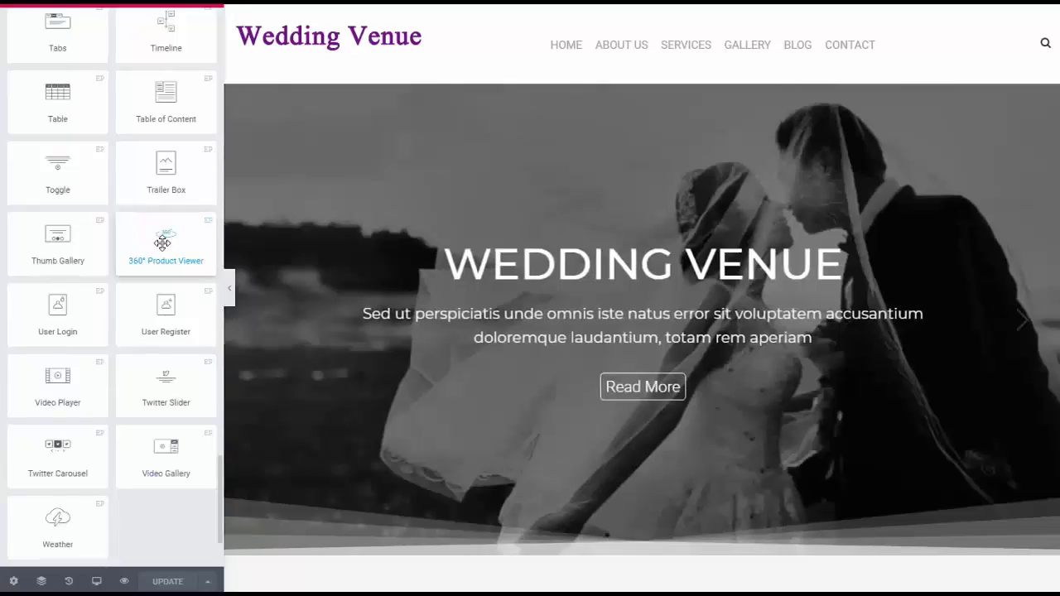
scroll(156, 445, down, 1)
scroll(154, 415, up, 10)
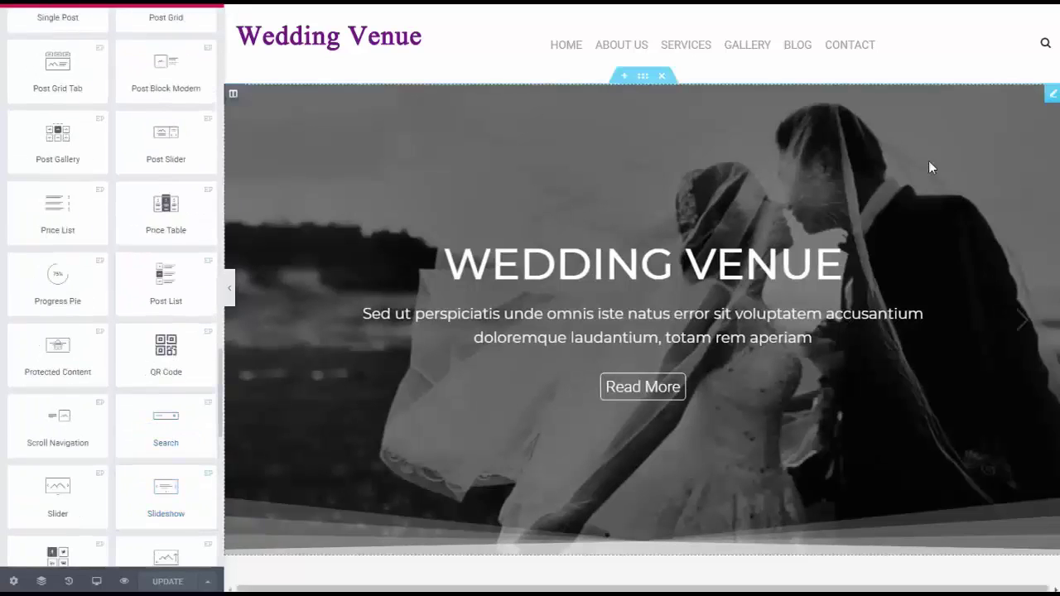
Open the homepage slider's first slide for editing and set its title to "WEDDING VENUE COMPANY"
click(1052, 93)
click(86, 135)
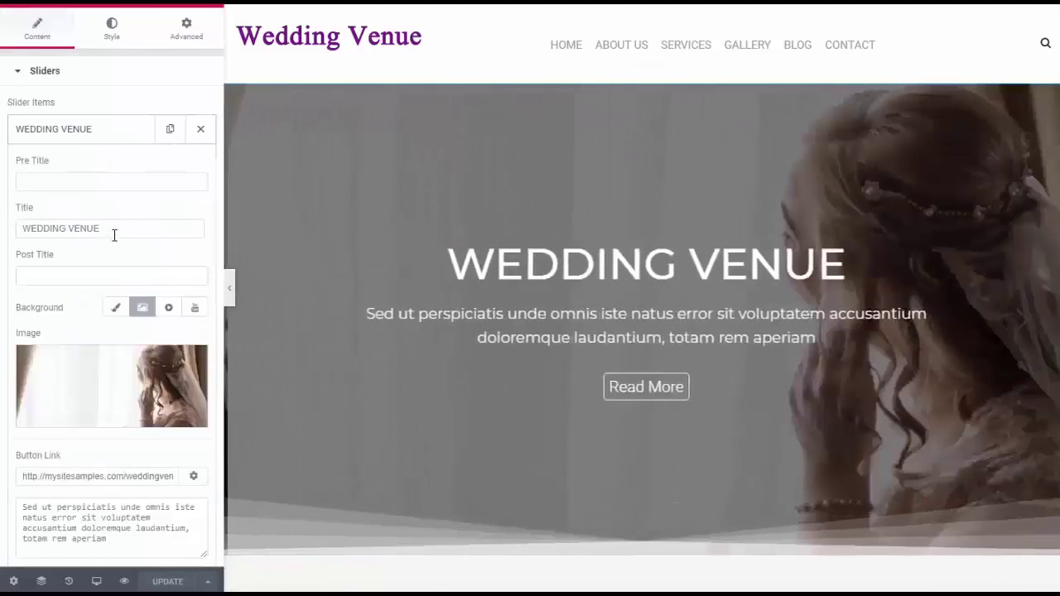
click(115, 236)
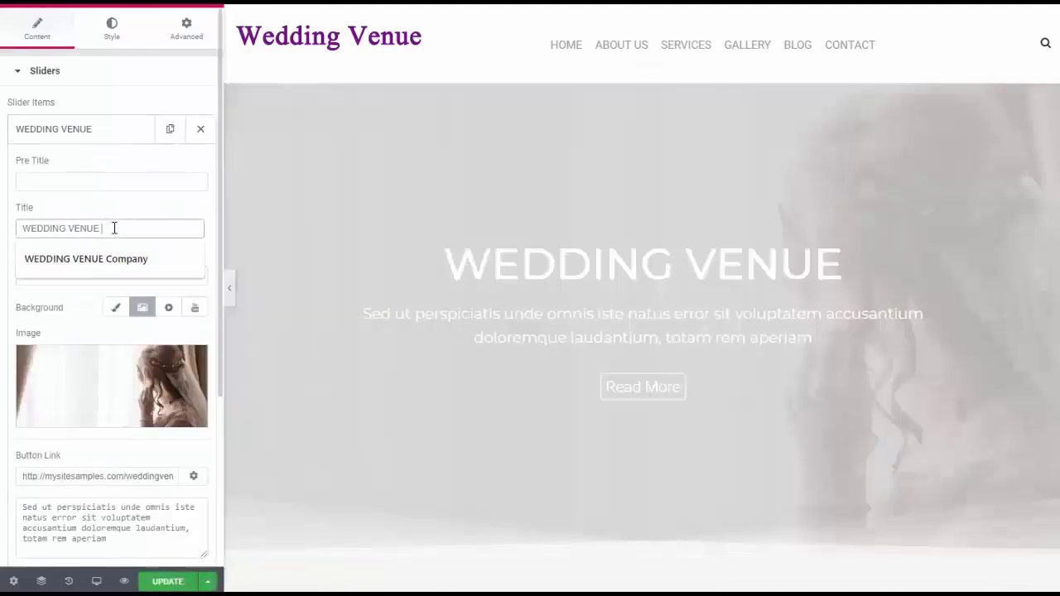
key(BackSpace)
key(BackSpace)
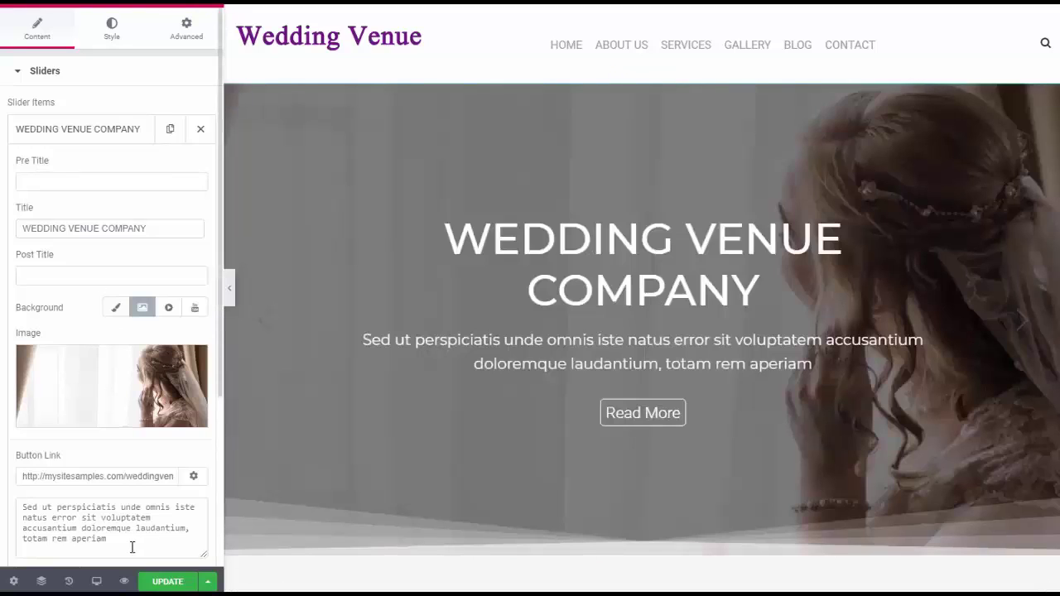
Replace the first slide's description with "We are the premier Wedding Venue in the City."
drag(131, 548, 12, 500)
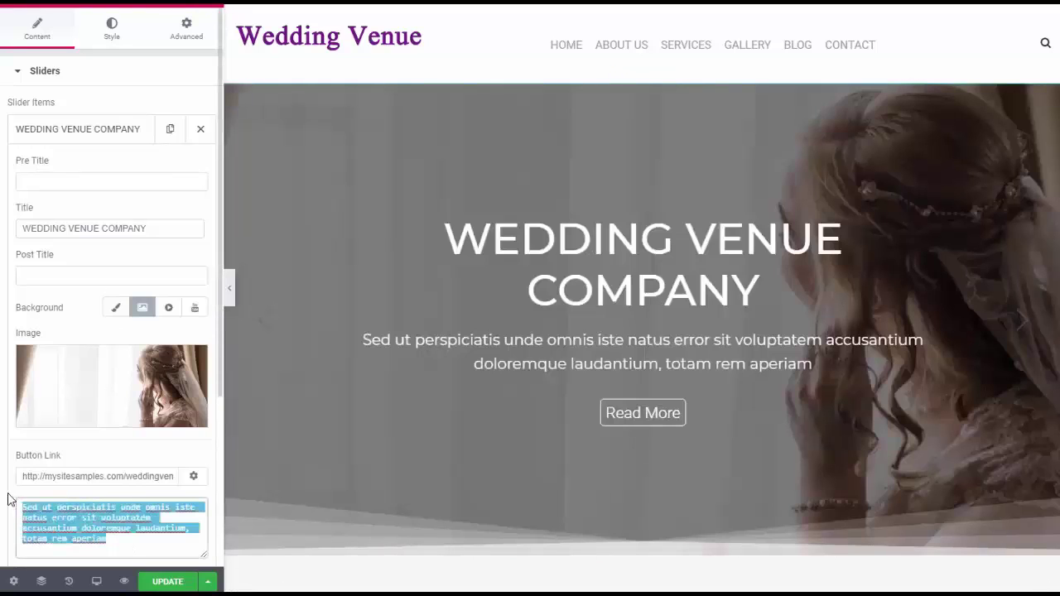
text(ie)
text( are th)
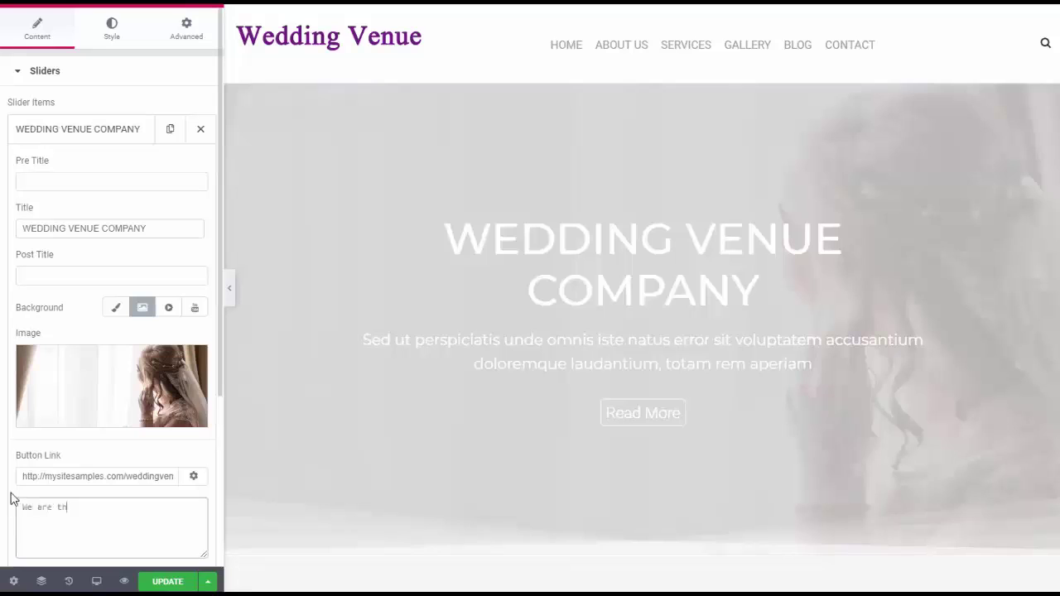
text(e premier Wedding Venue in the City.)
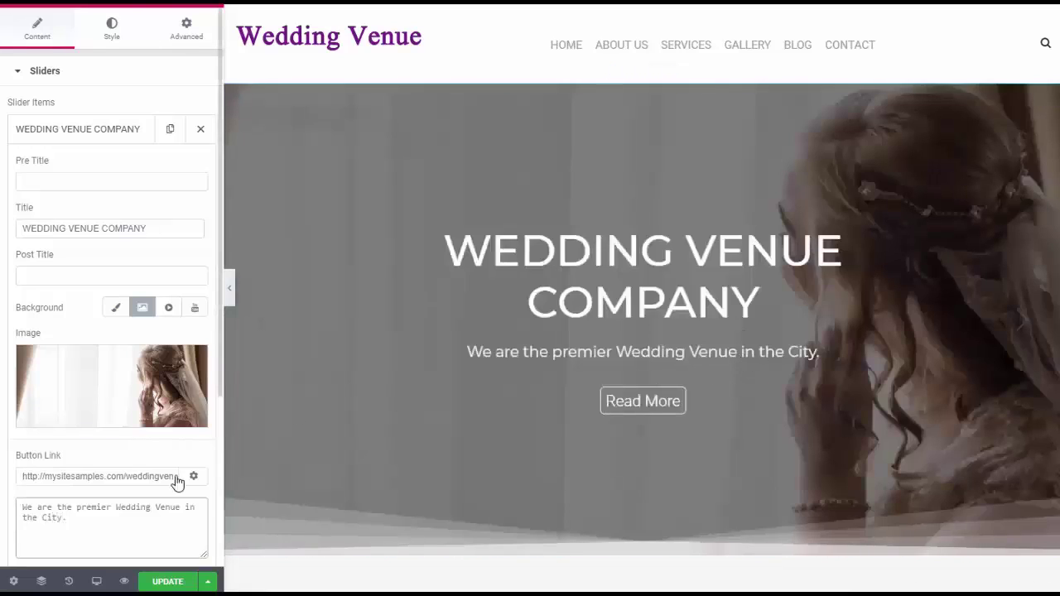
Open the Motion Effects settings of the column holding the couple's photo beside "Where there is love there is life."
scroll(176, 482, down, 1)
scroll(174, 451, down, 2)
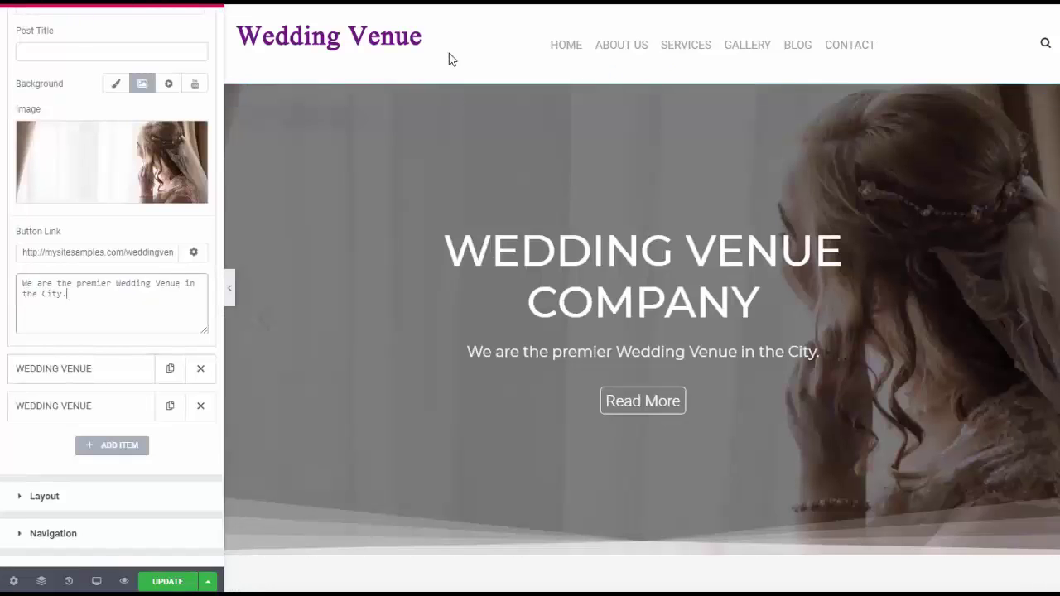
scroll(609, 279, down, 6)
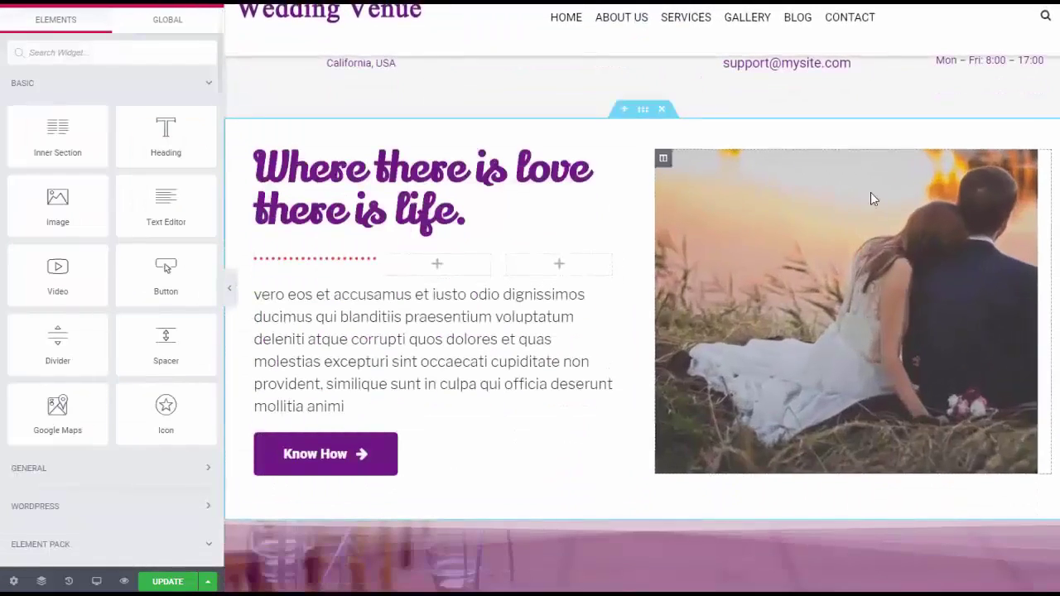
click(651, 150)
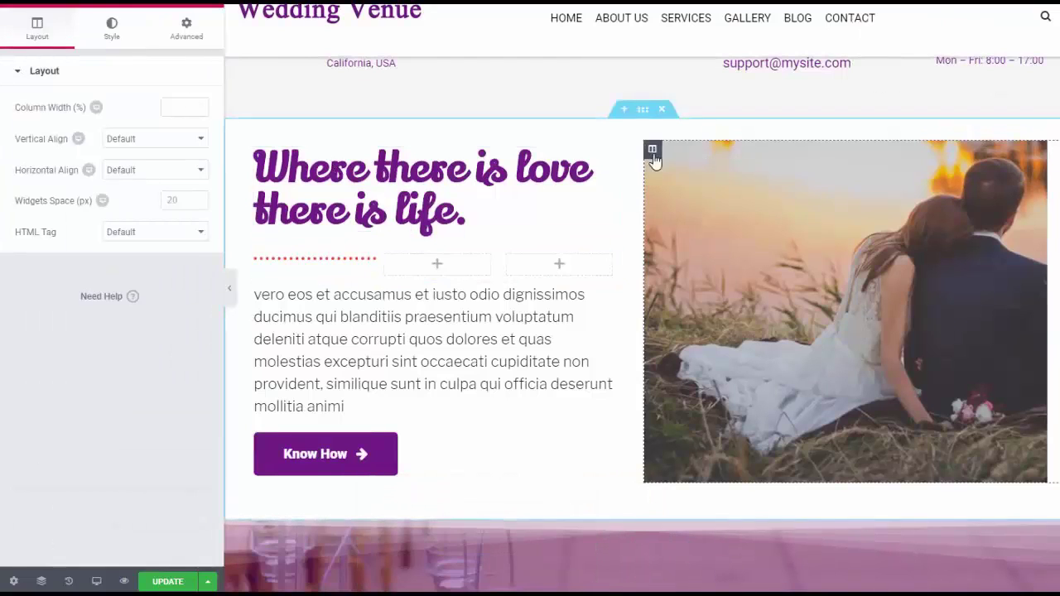
click(186, 29)
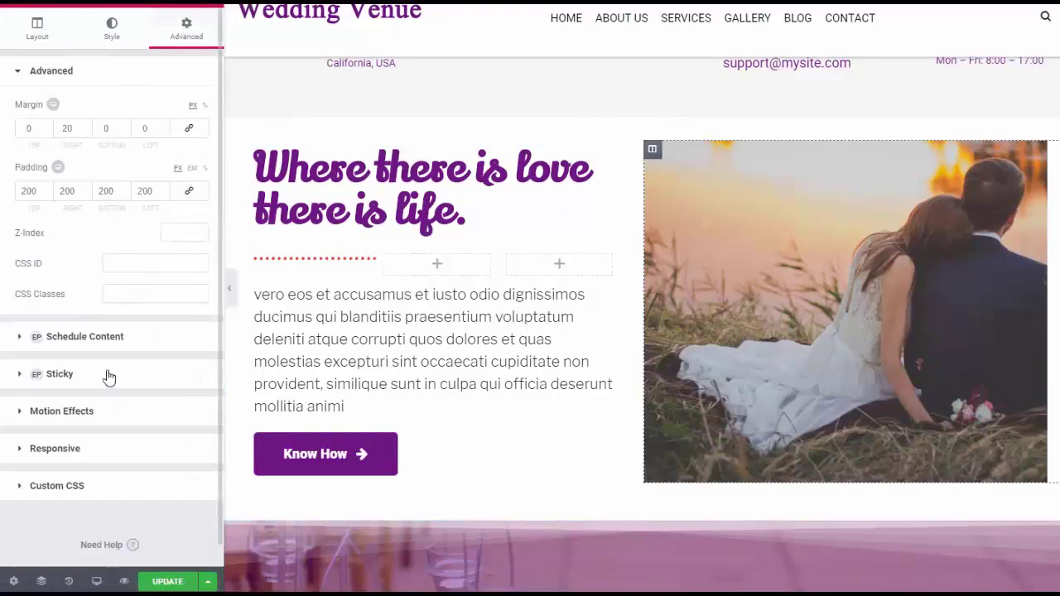
click(71, 411)
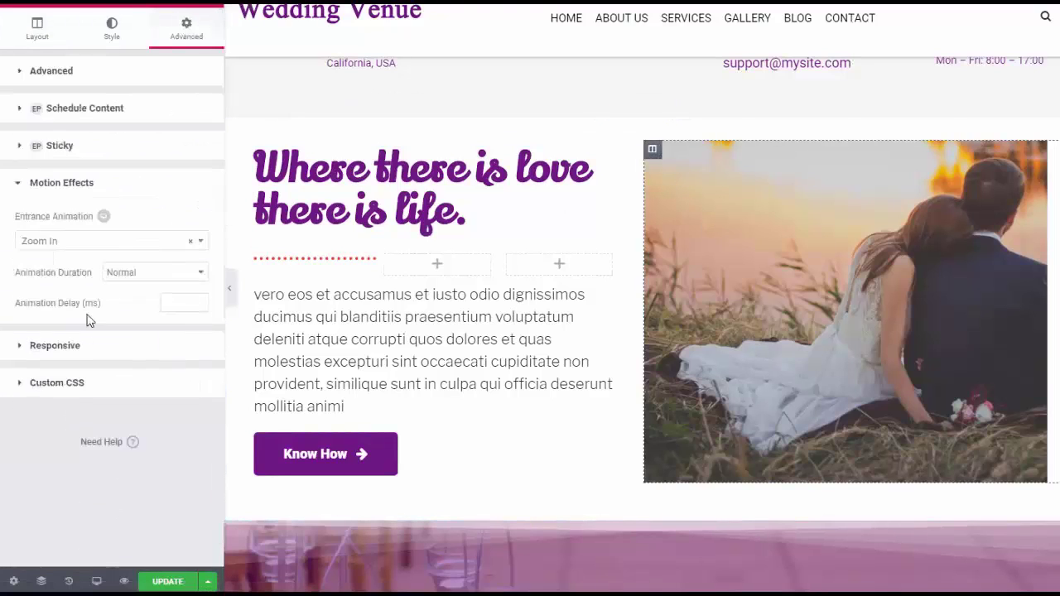
Try Bounce In as the photo column's entrance animation and settle on Bounce In Up
click(106, 243)
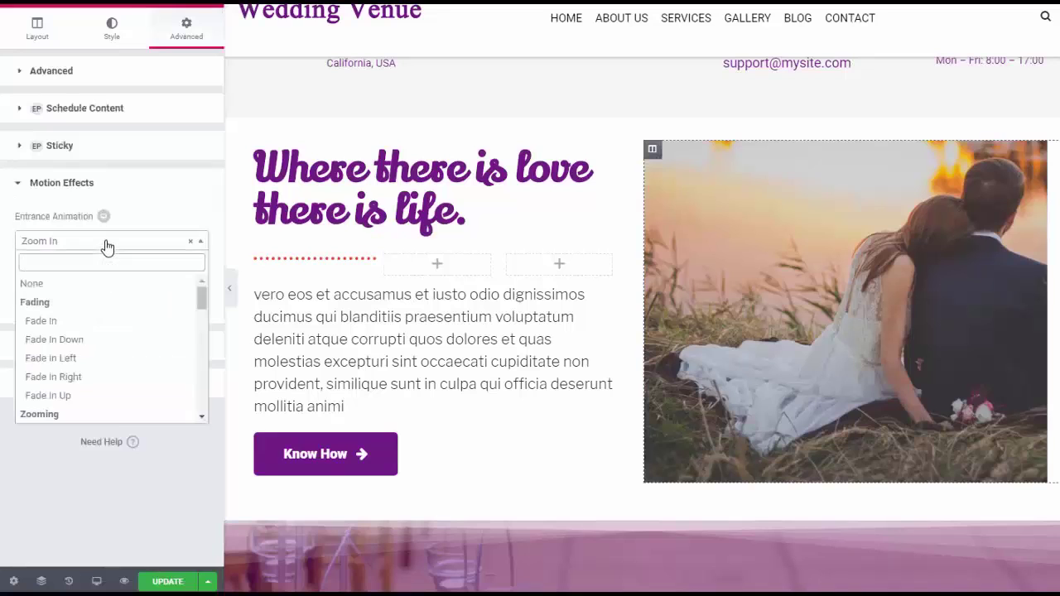
click(105, 328)
click(161, 243)
scroll(138, 385, down, 5)
click(119, 327)
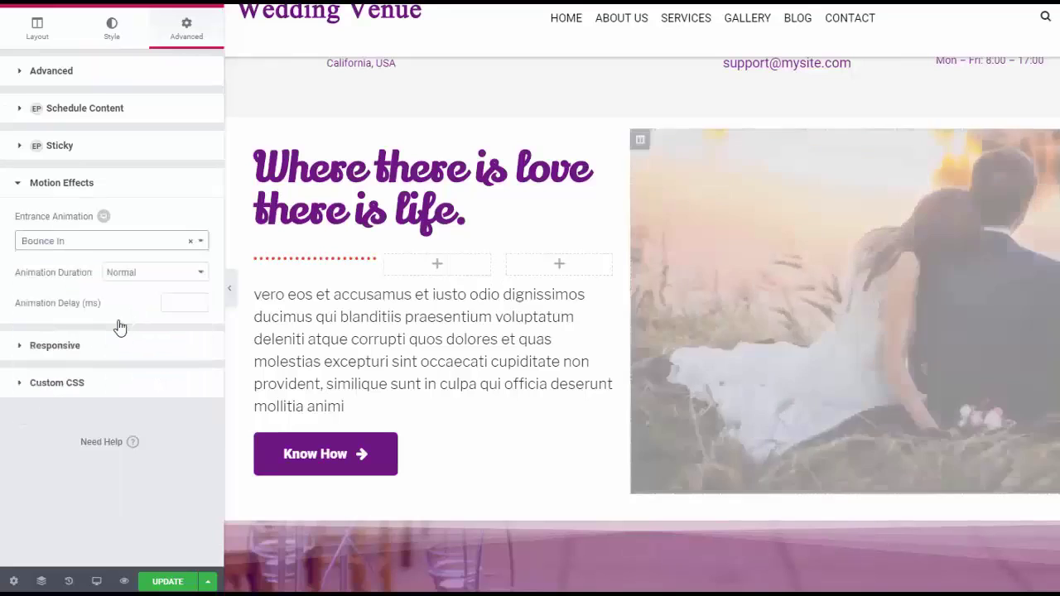
click(124, 241)
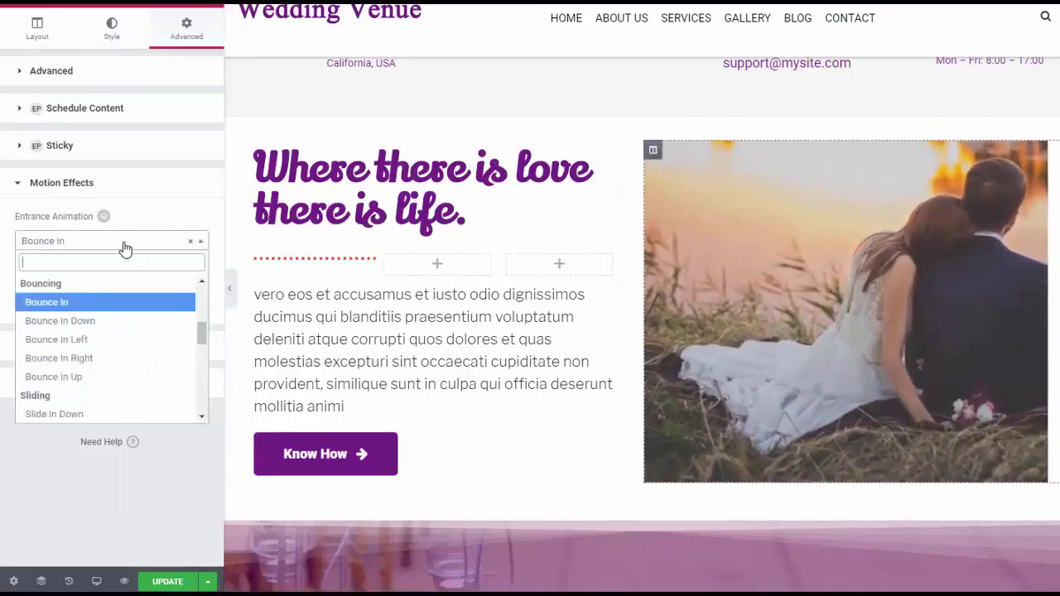
click(97, 379)
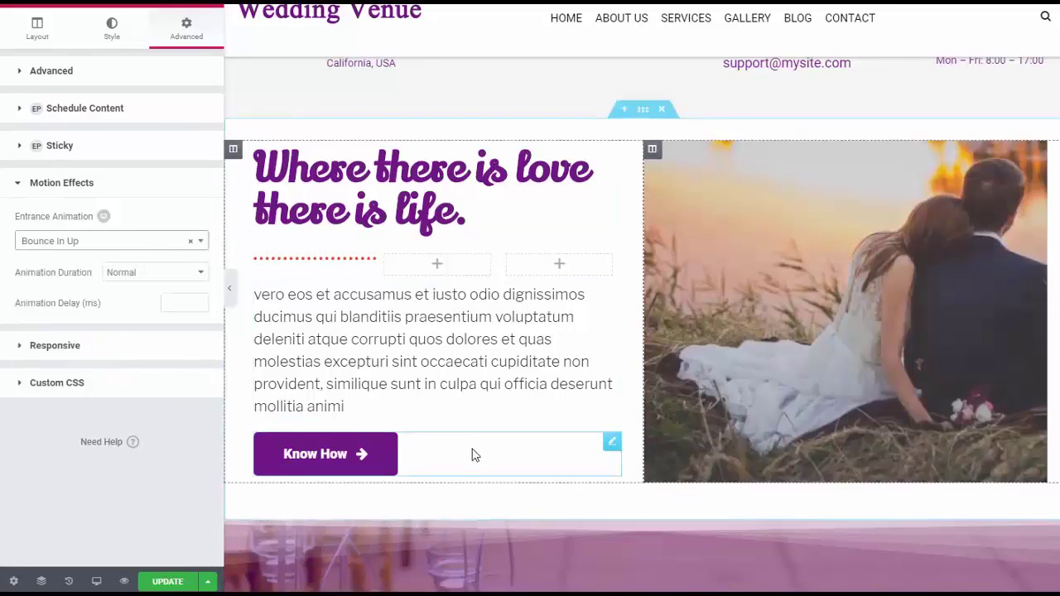
Review the settings of the Destination counter, the BRIDAL GOWN icon box and the first testimonial, and try the gallery's image comparison slider
scroll(571, 475, down, 5)
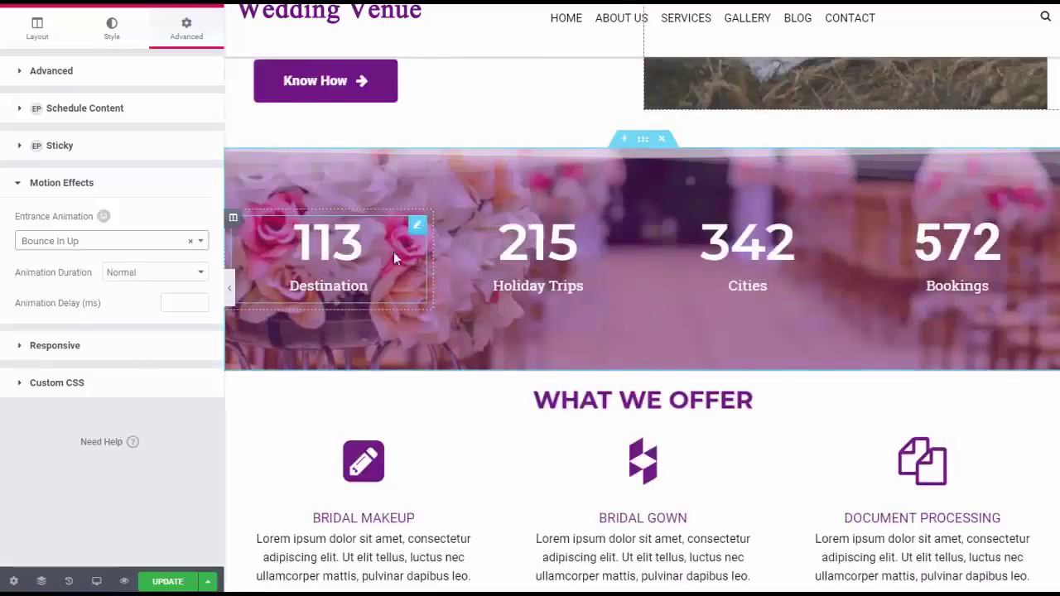
click(419, 231)
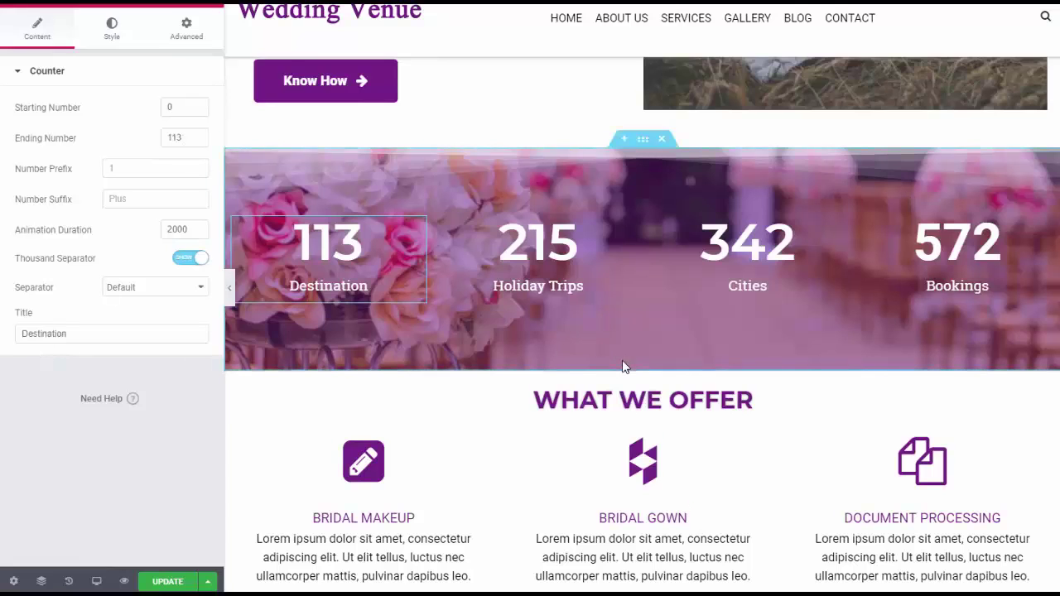
scroll(624, 367, down, 3)
click(767, 224)
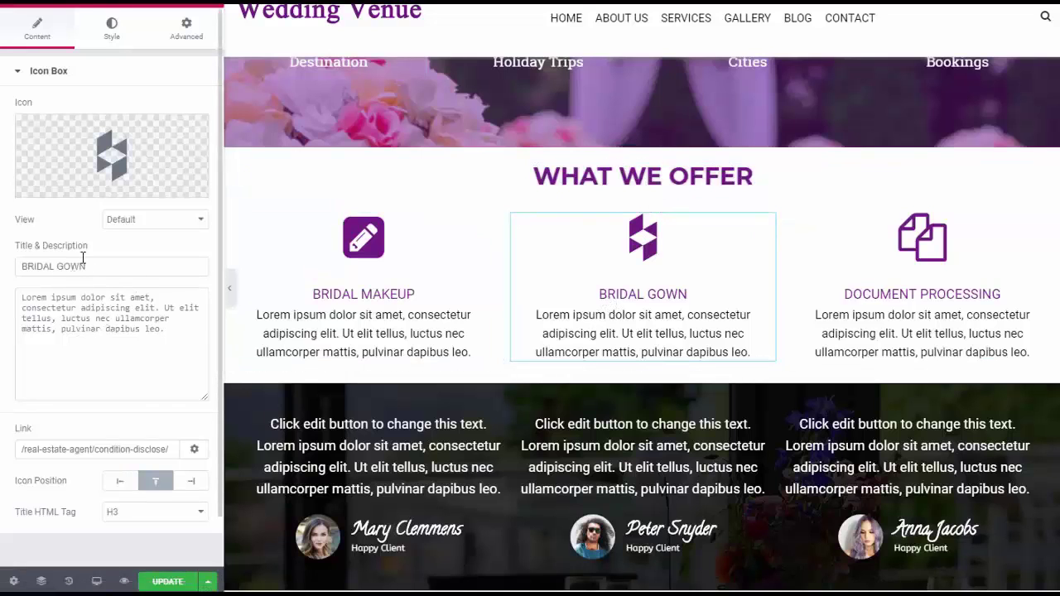
scroll(642, 352, down, 3)
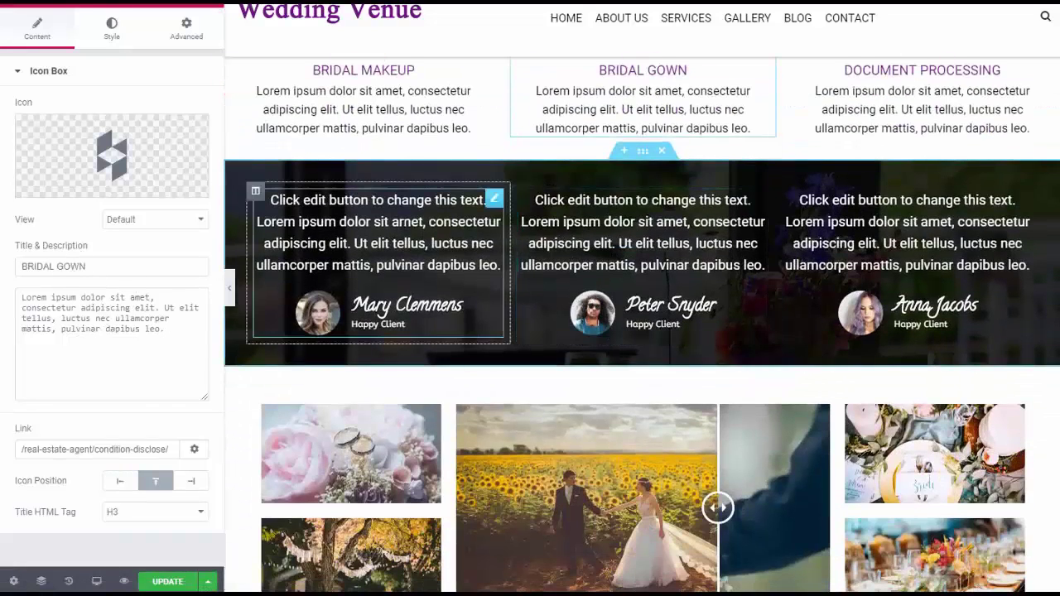
click(495, 200)
scroll(663, 331, down, 3)
mouse_move(717, 302)
mouse_down()
mouse_move(540, 300)
mouse_move(763, 300)
mouse_move(510, 290)
mouse_move(711, 291)
mouse_up()
mouse_move(725, 338)
mouse_down()
mouse_move(600, 267)
mouse_move(738, 290)
mouse_move(724, 331)
mouse_up()
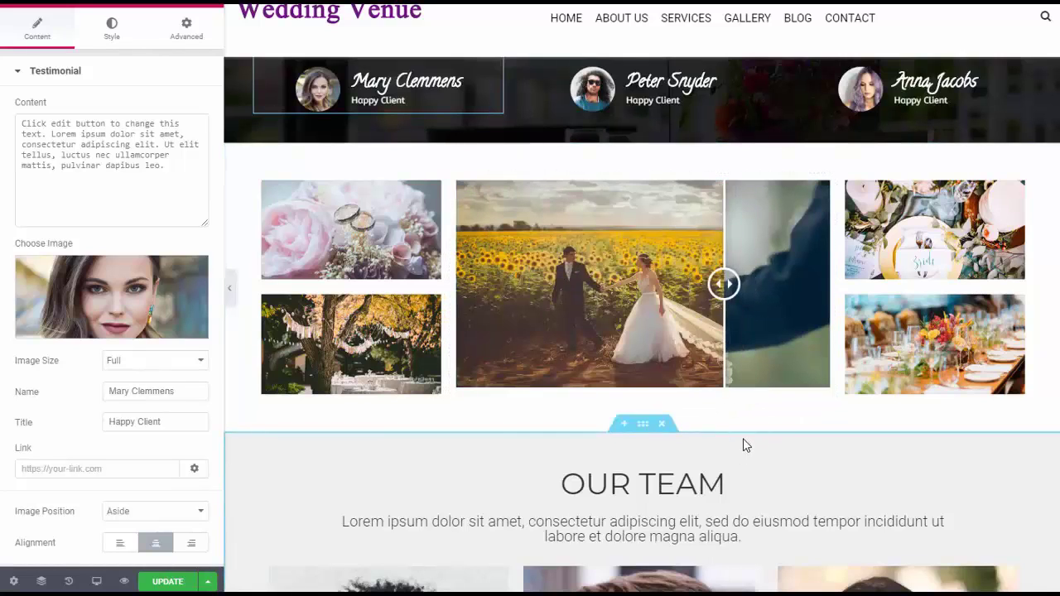
Turn off the social icons on the Designer's team member card in the OUR TEAM section
scroll(743, 445, down, 5)
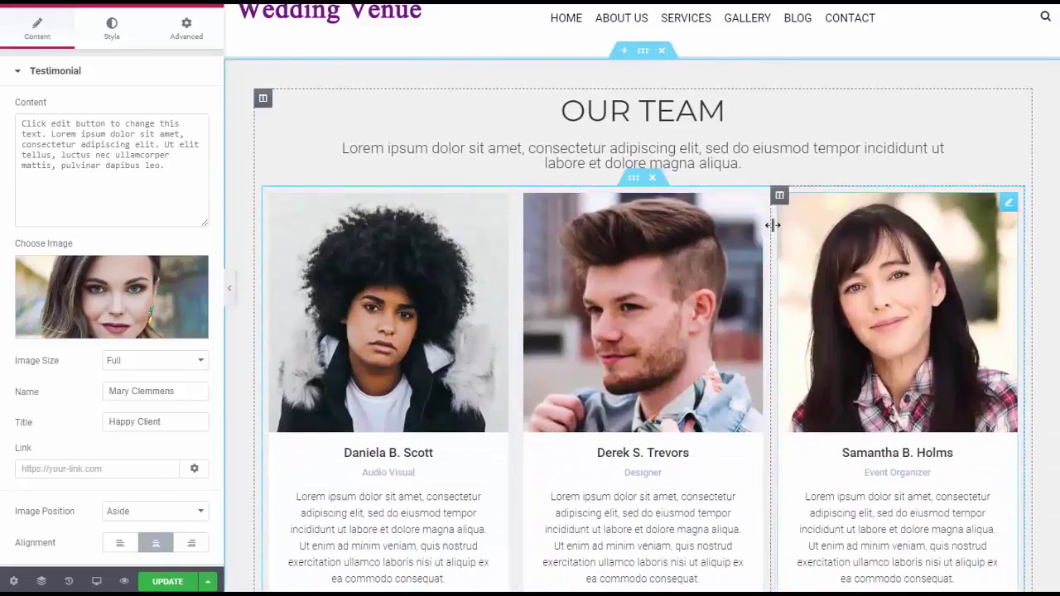
click(754, 207)
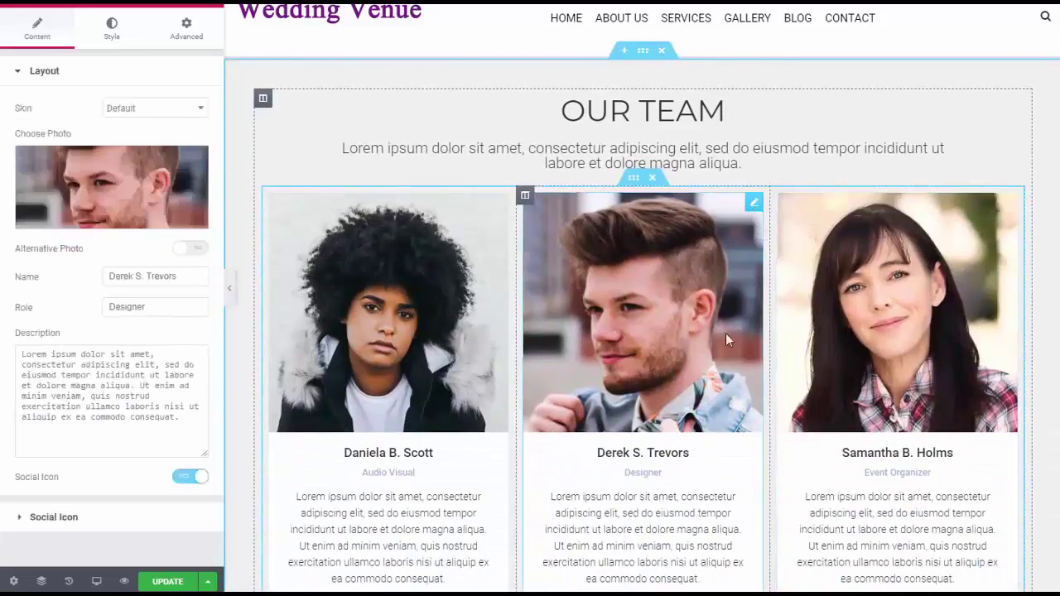
scroll(670, 368, down, 3)
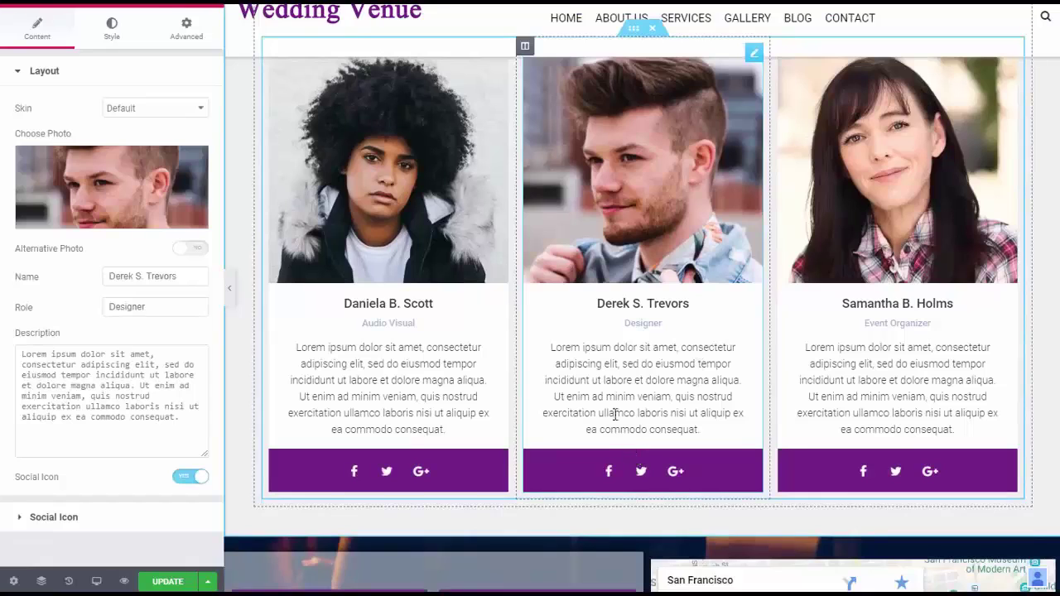
click(187, 478)
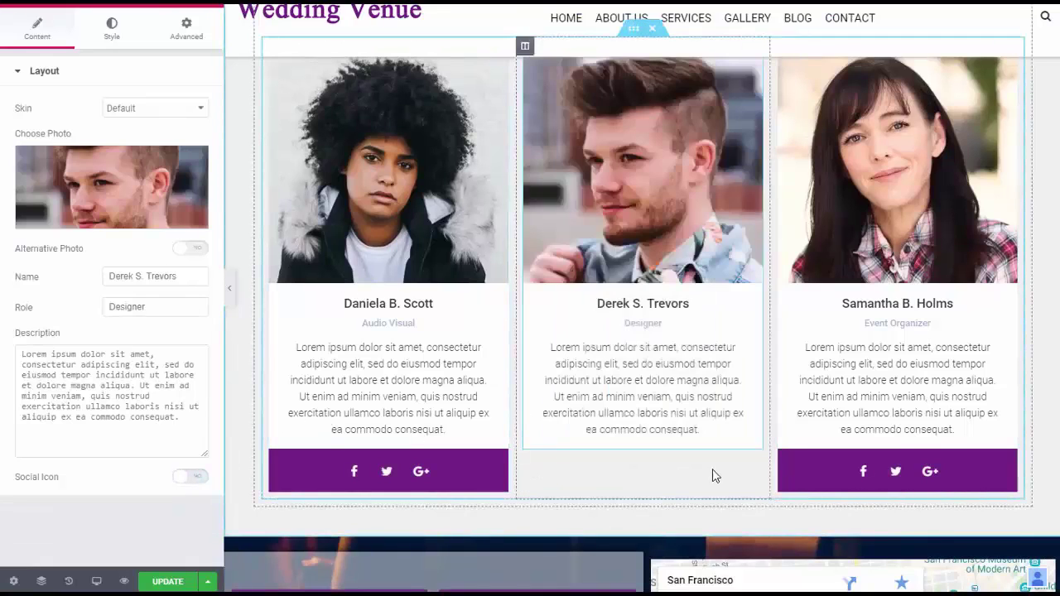
Add an Element Pack Animated Heading widget directly below the "WHAT WE OFFER" heading
scroll(712, 464, down, 3)
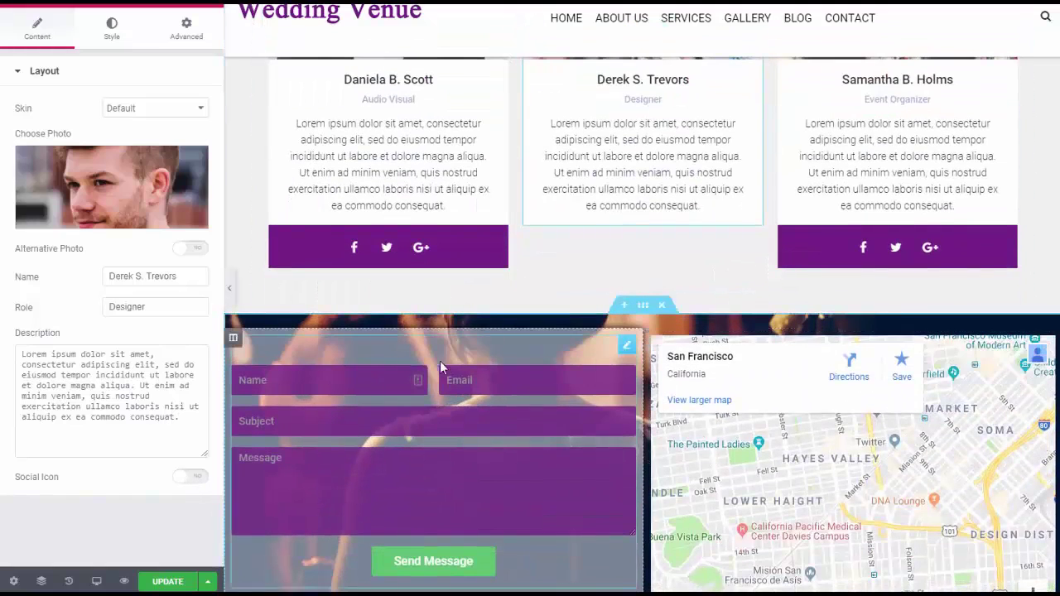
scroll(617, 439, down, 3)
scroll(617, 439, down, 3)
scroll(815, 447, up, 1)
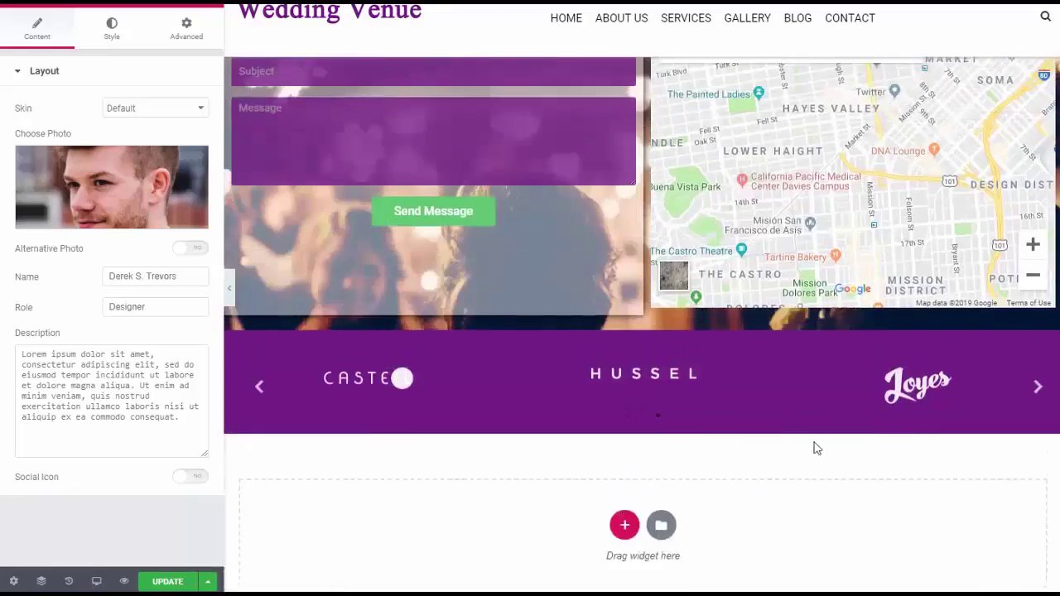
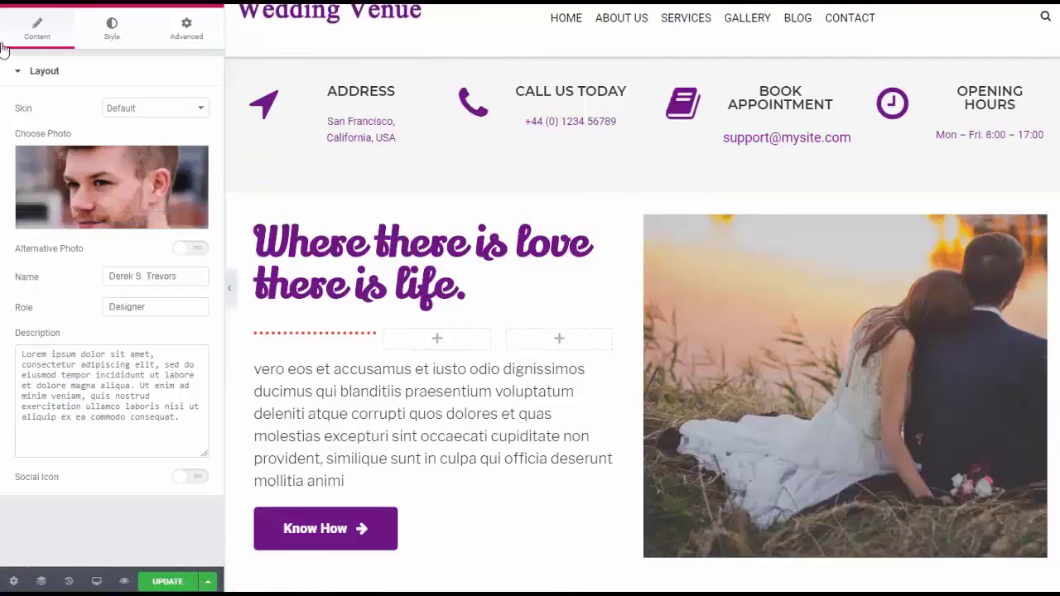
click(16, 4)
click(16, 5)
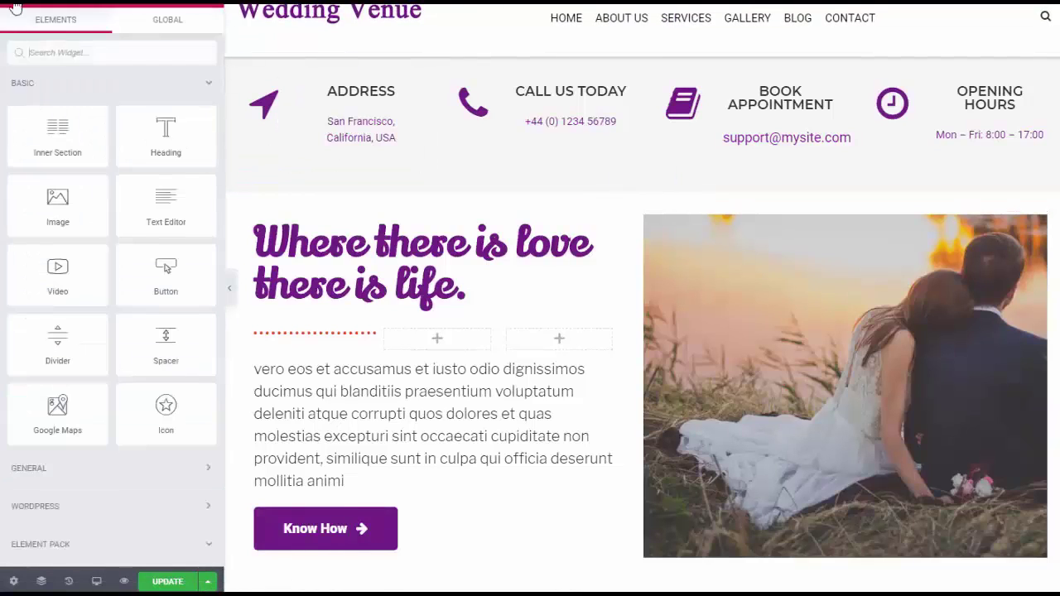
scroll(97, 340, down, 6)
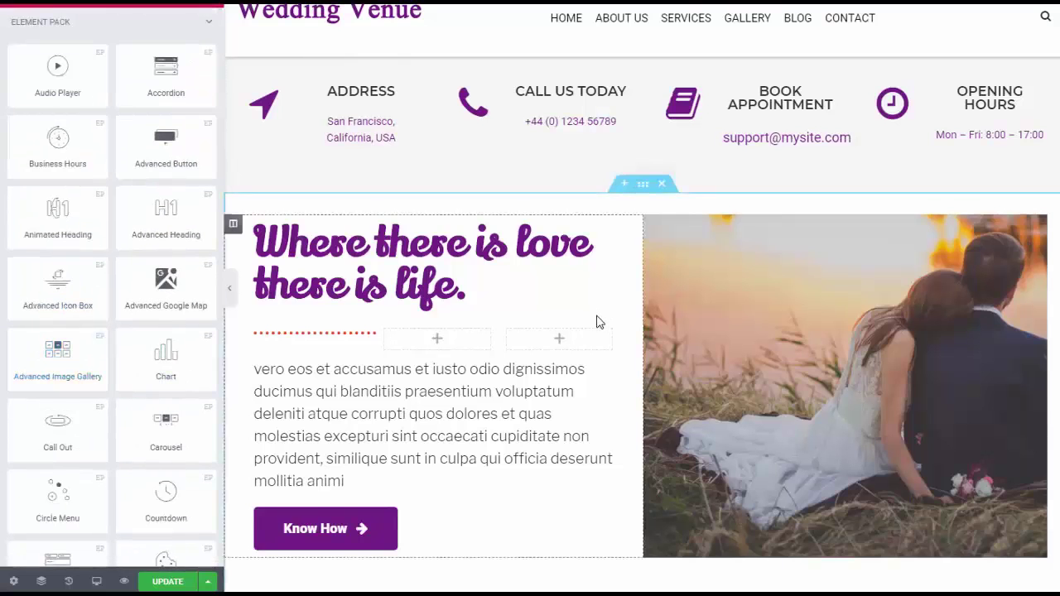
scroll(599, 319, down, 6)
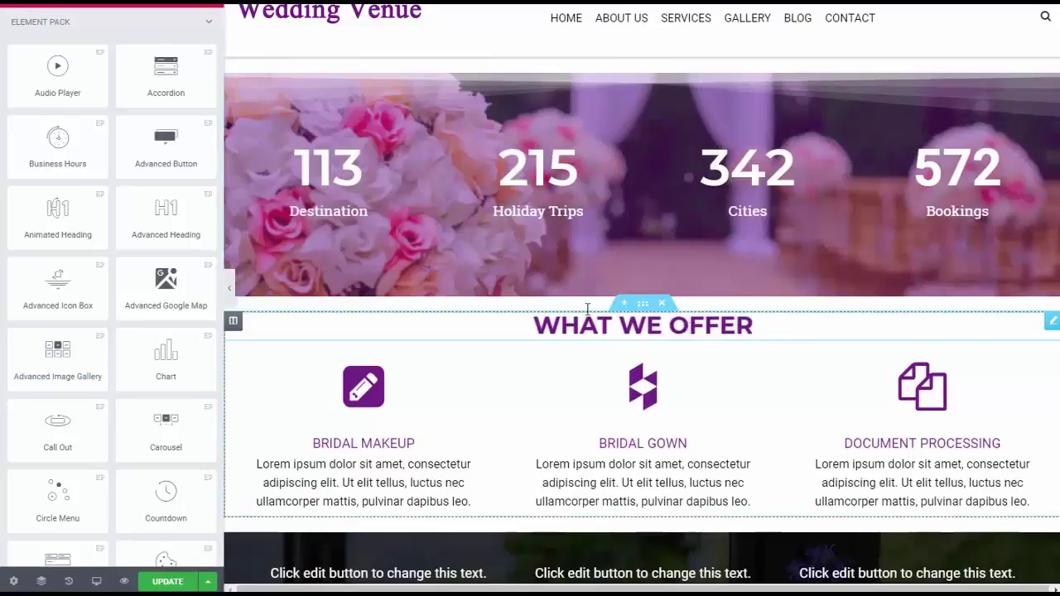
drag(55, 219, 688, 335)
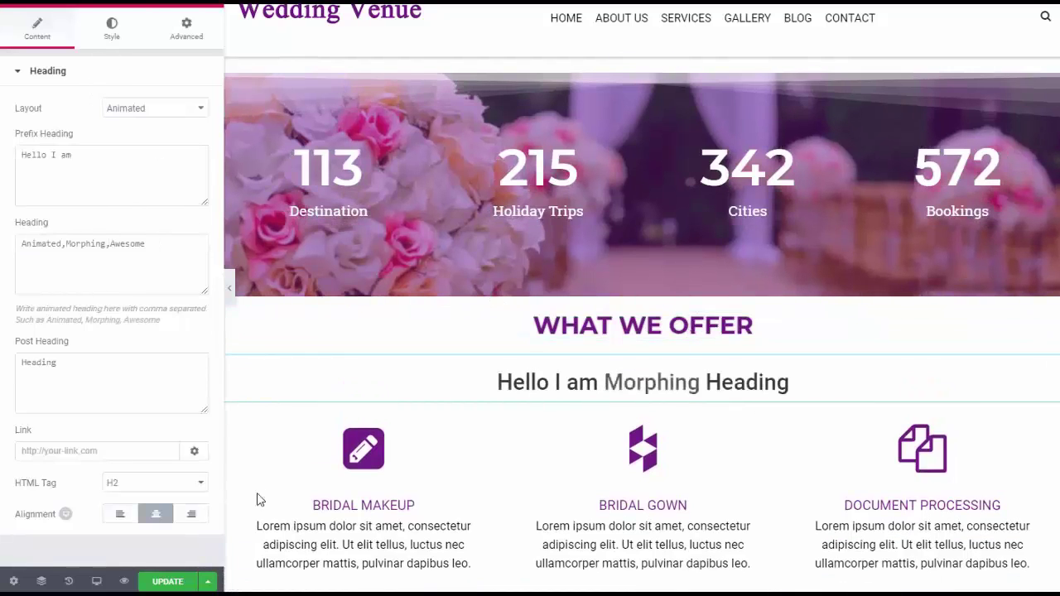
Set the animated heading's animation delay to 1000 ms
click(106, 29)
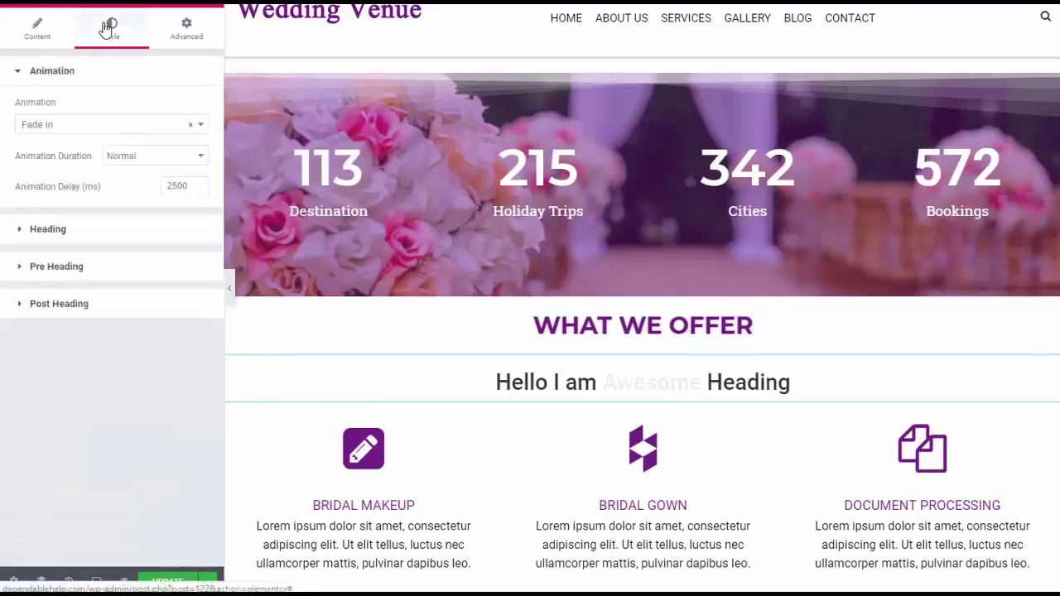
click(36, 32)
click(100, 35)
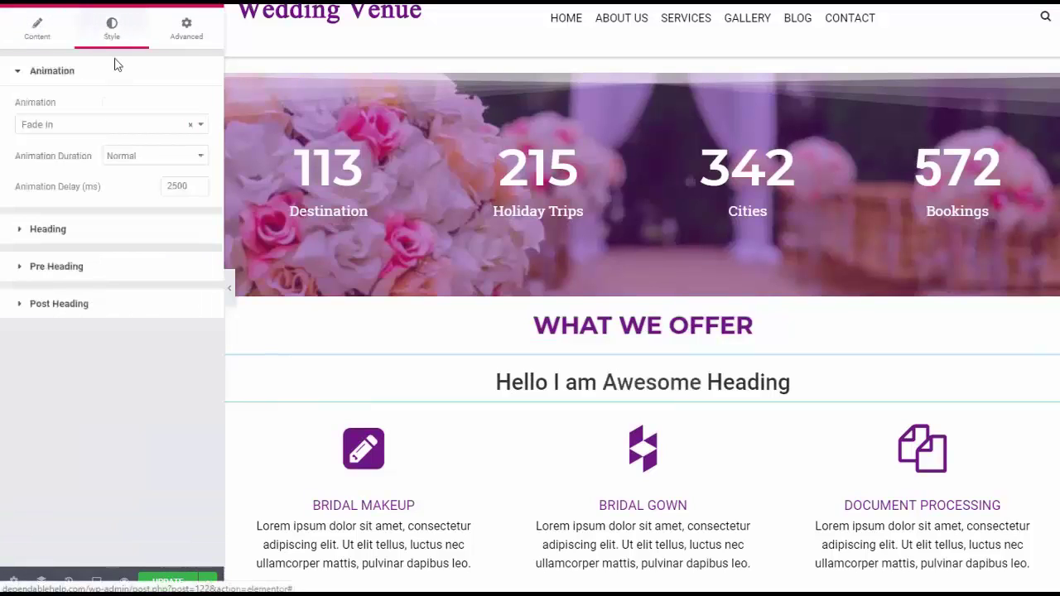
click(161, 179)
text(1000)
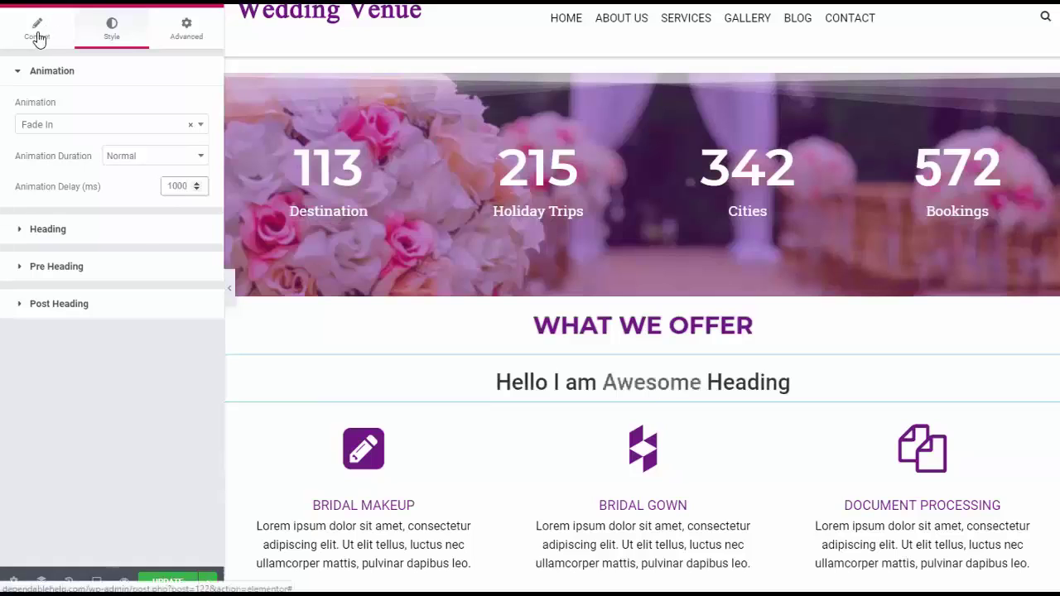
Try the Typed layout on the animated heading and restore the Animated layout
click(37, 38)
click(178, 110)
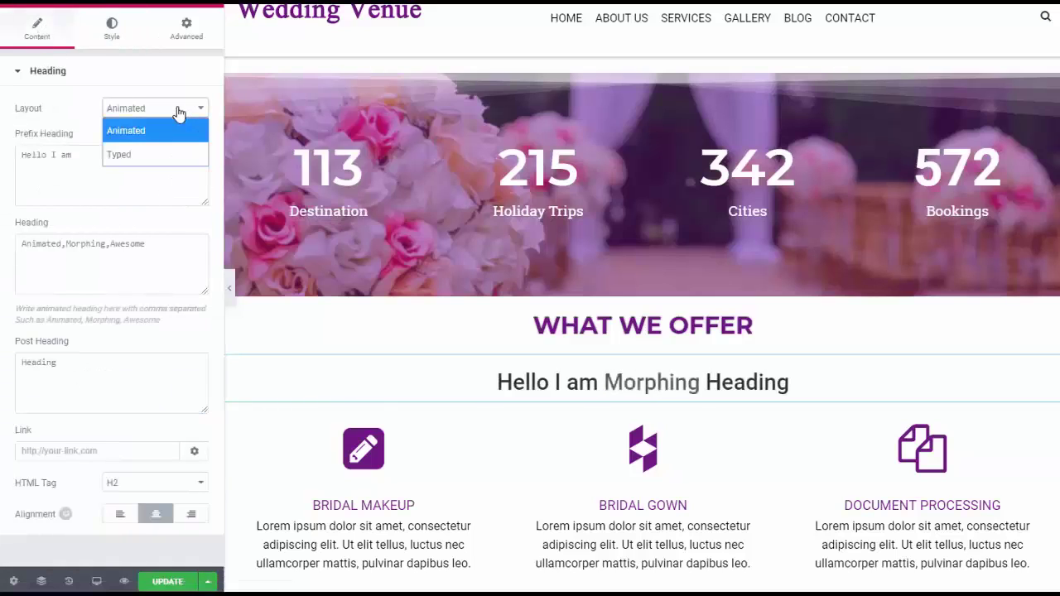
click(157, 154)
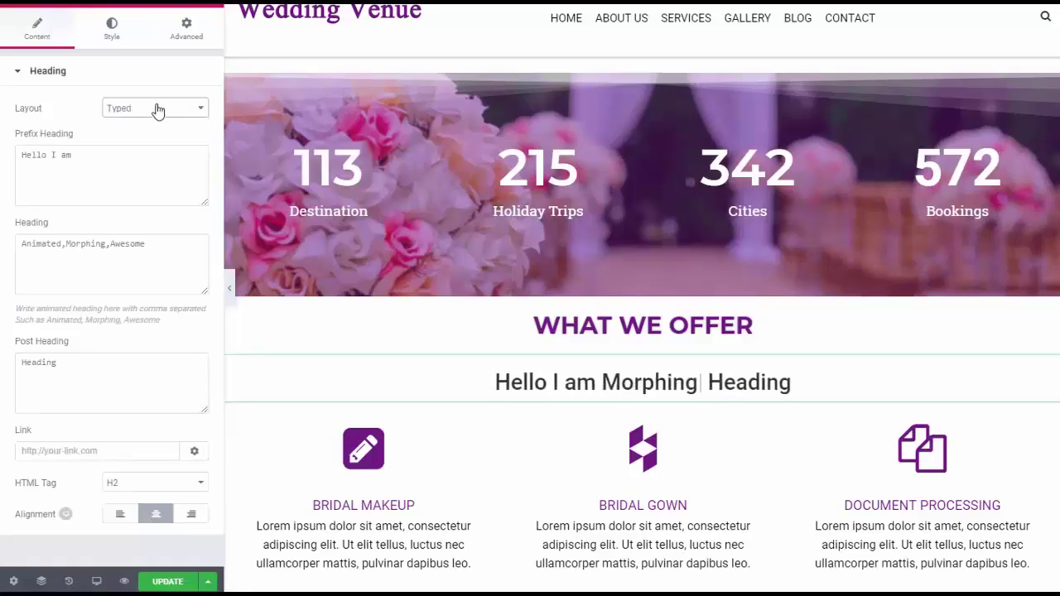
click(154, 108)
click(155, 134)
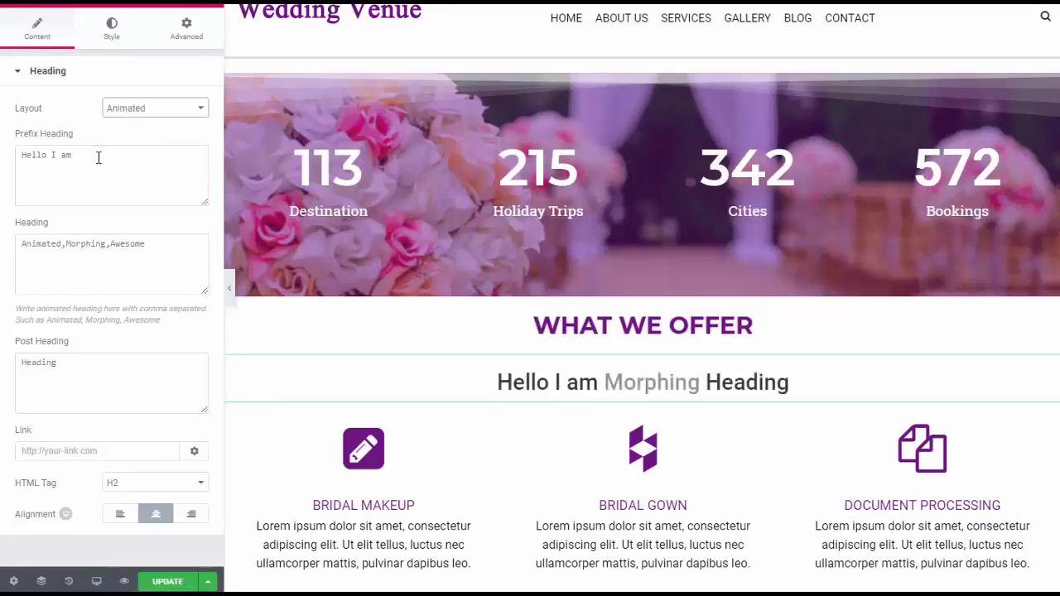
Set the animated heading's main heading colour to the purple used by "WHAT WE OFFER"
click(112, 29)
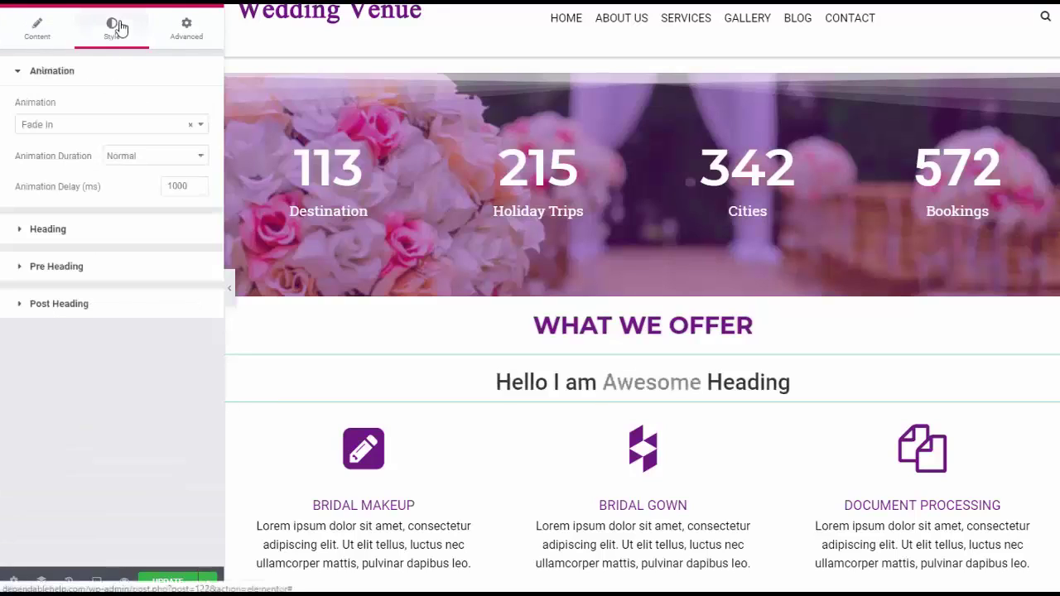
click(68, 235)
click(189, 146)
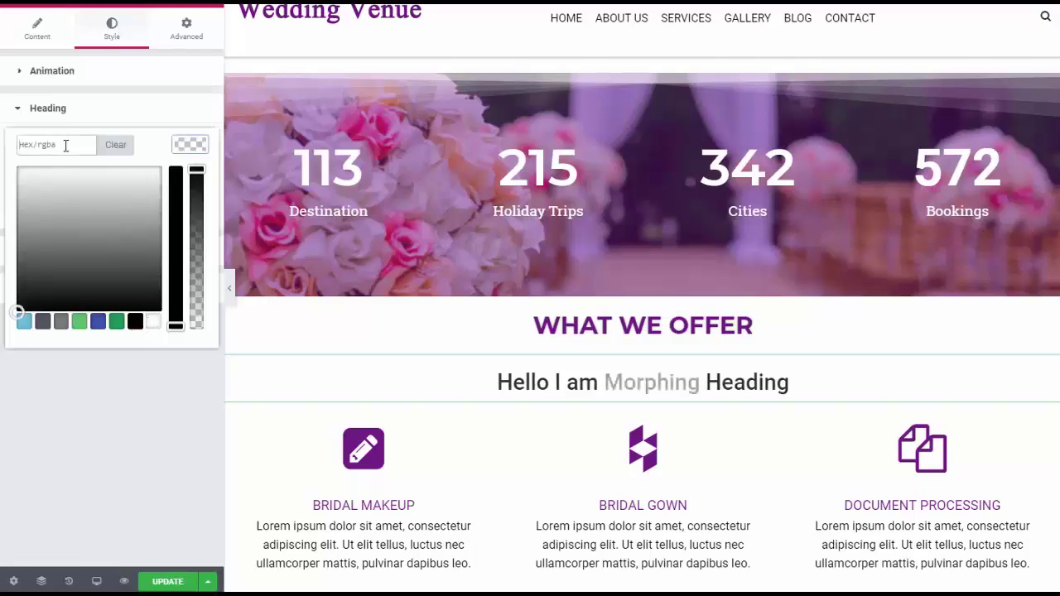
click(113, 397)
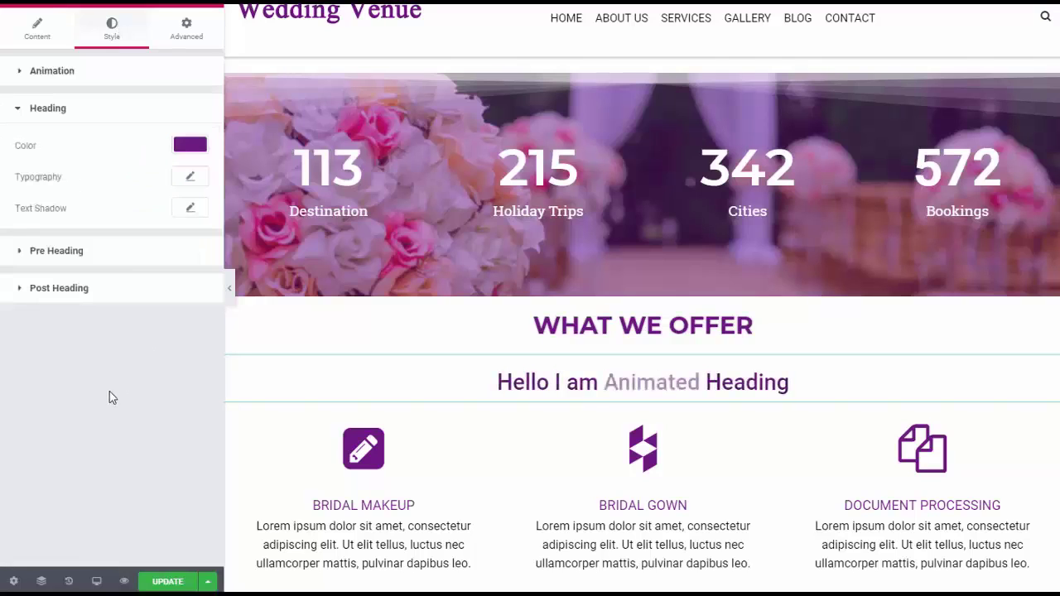
Set both the pre-heading and post-heading colours of the animated heading to black (#000000)
click(116, 252)
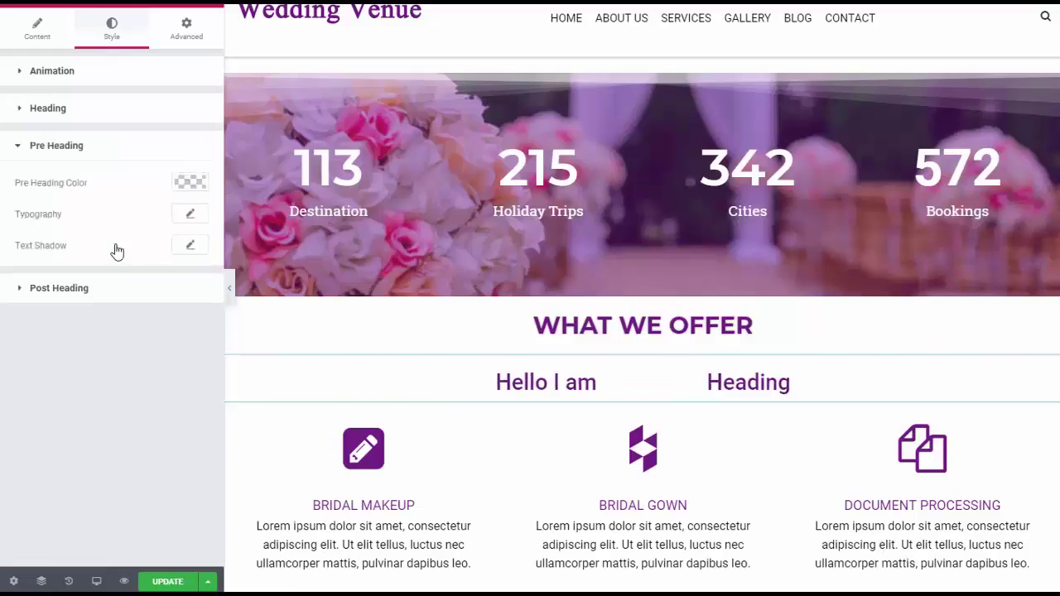
click(187, 184)
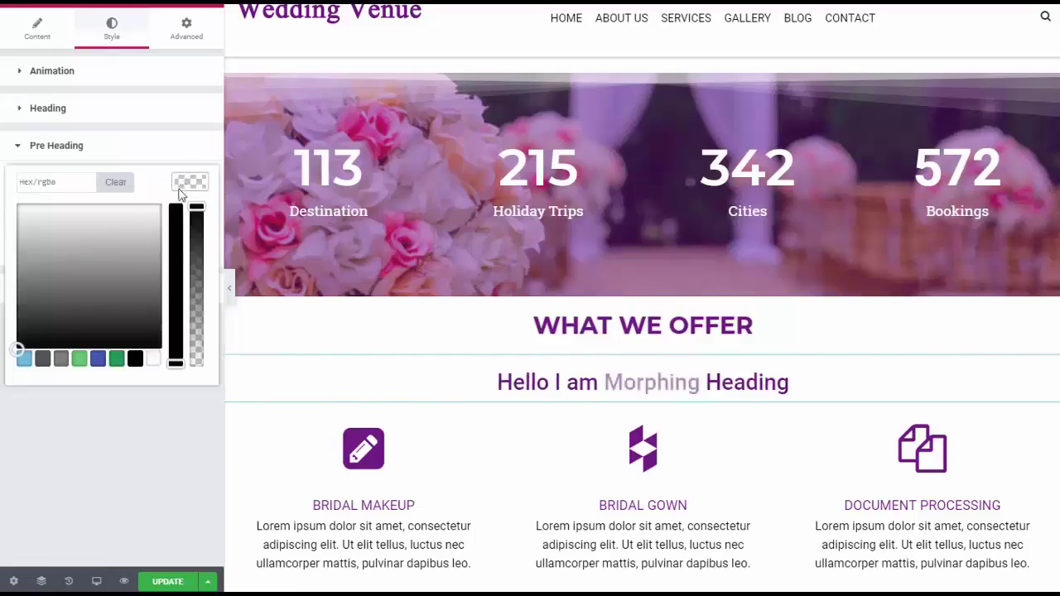
click(116, 407)
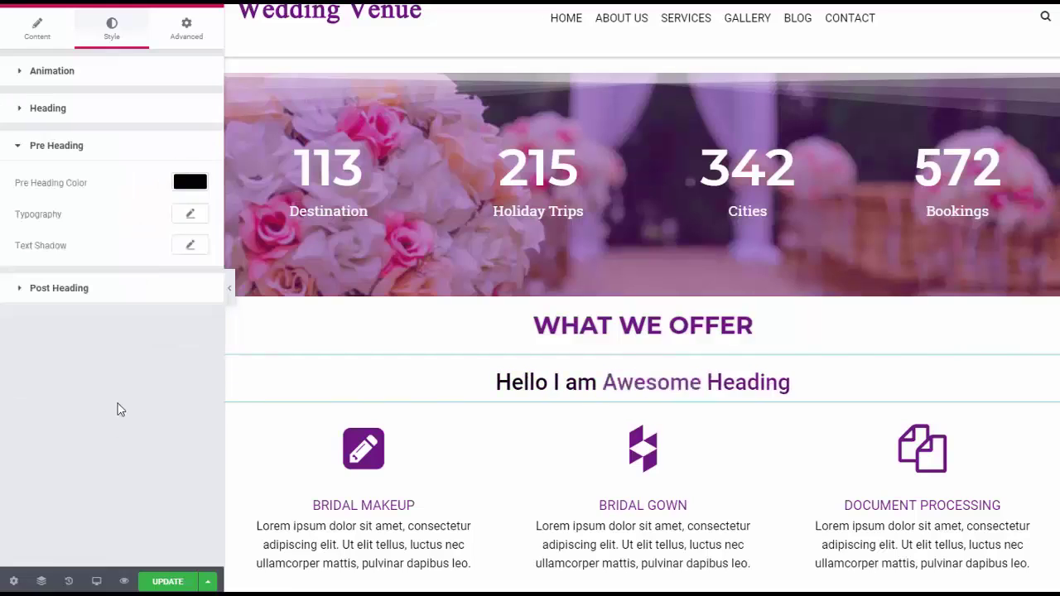
click(148, 292)
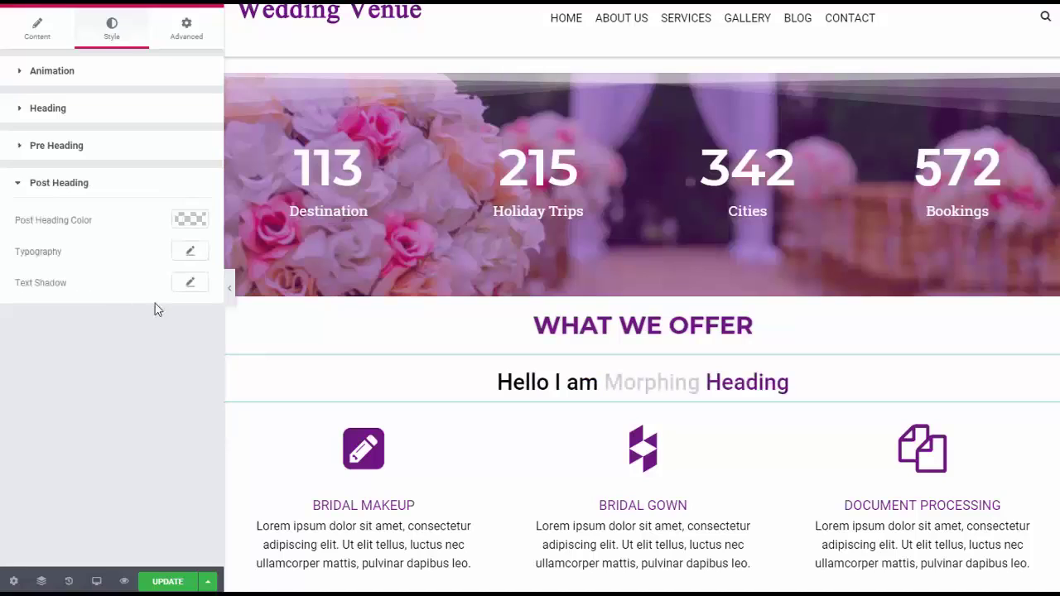
click(180, 221)
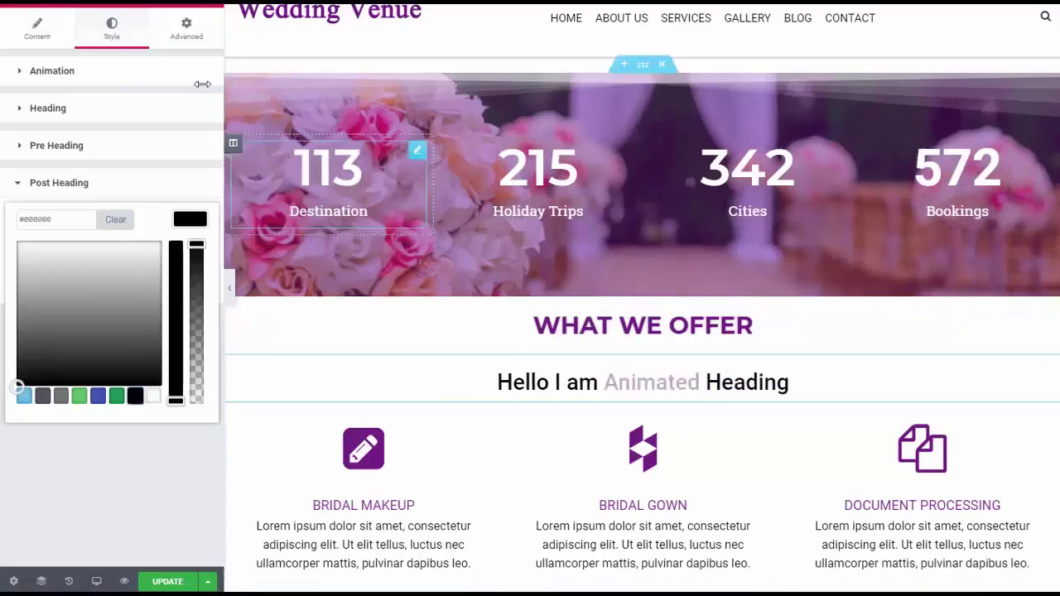
Look through the animation effects offered for the animated heading, keeping Fade In
click(51, 71)
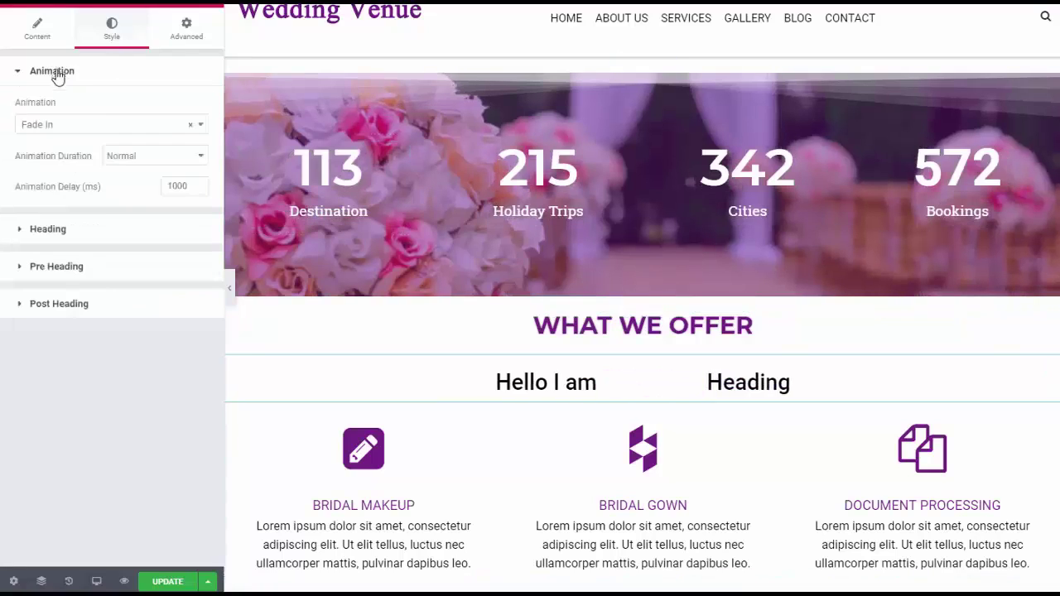
click(72, 130)
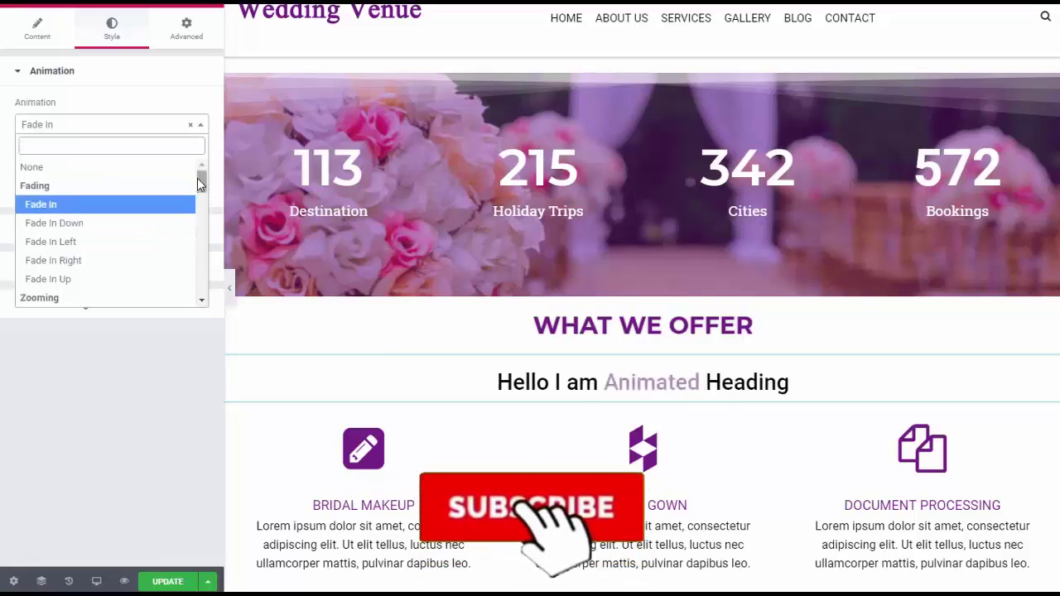
mouse_move(201, 180)
mouse_down()
mouse_move(197, 215)
mouse_move(200, 178)
mouse_up()
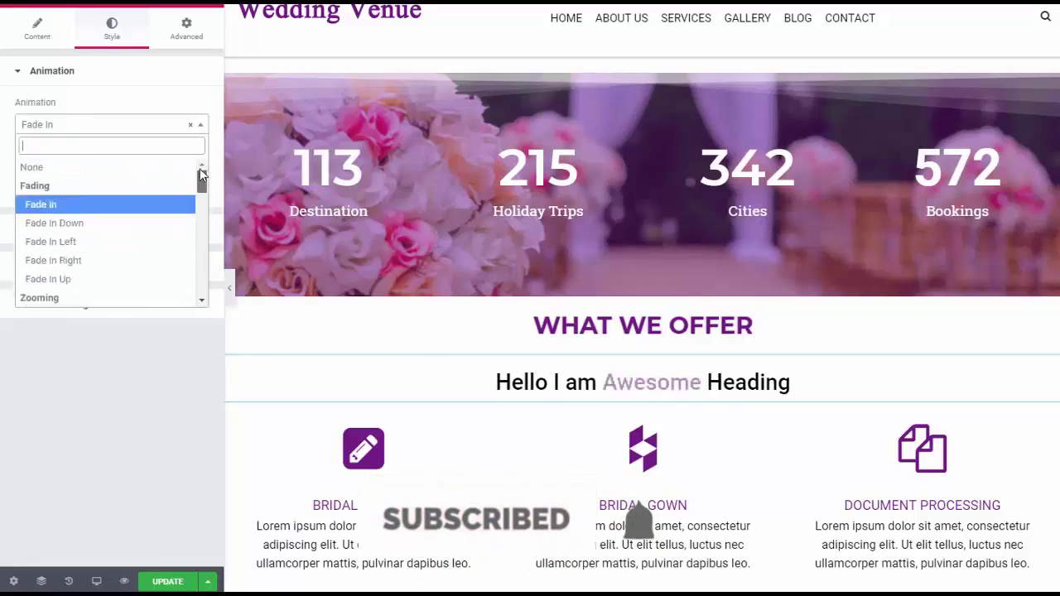
click(167, 431)
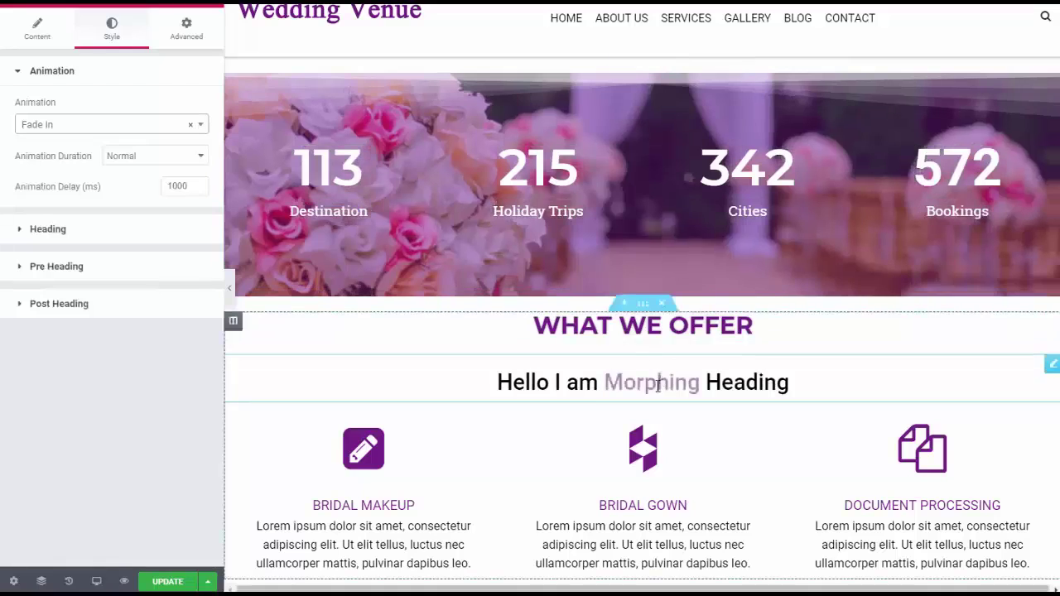
Add an Element Pack Circle Menu widget between the "WHAT WE OFFER" heading and the animated heading, and expand it to preview its items
click(17, 3)
scroll(119, 324, down, 4)
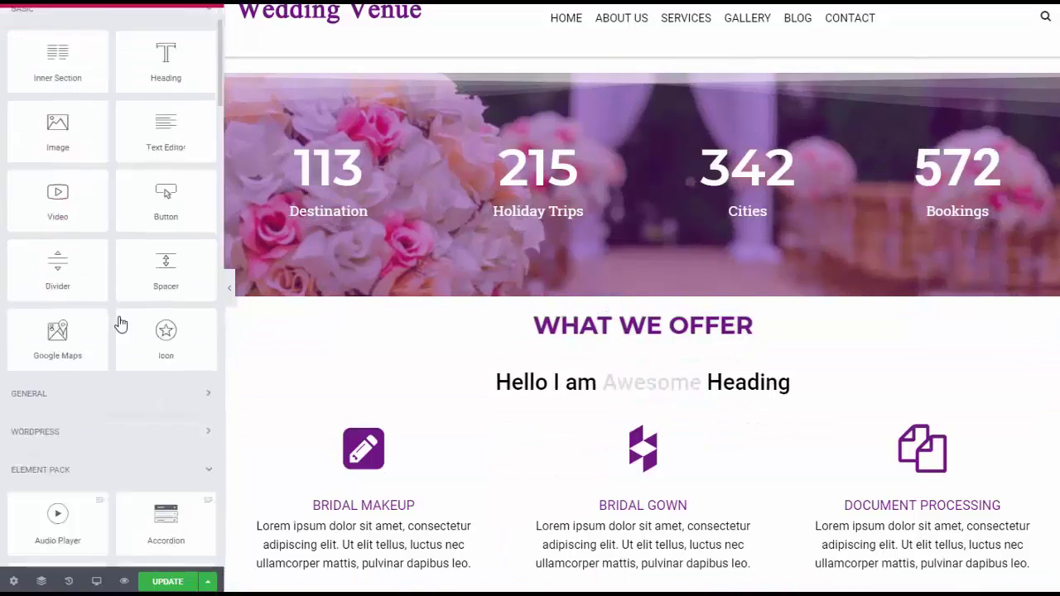
scroll(118, 279, up, 4)
click(205, 84)
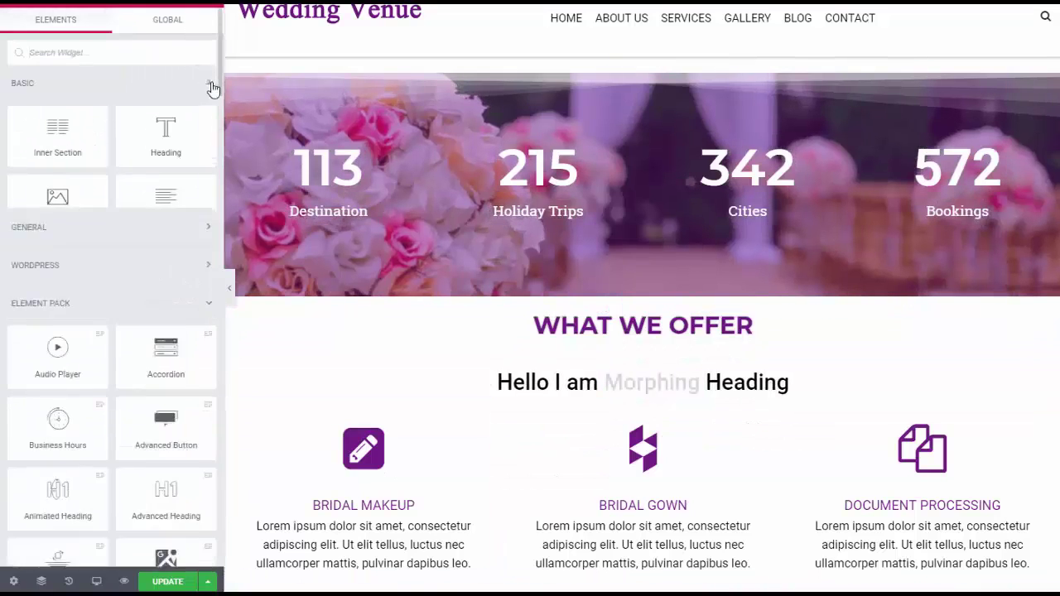
scroll(65, 365, down, 3)
drag(53, 374, 681, 366)
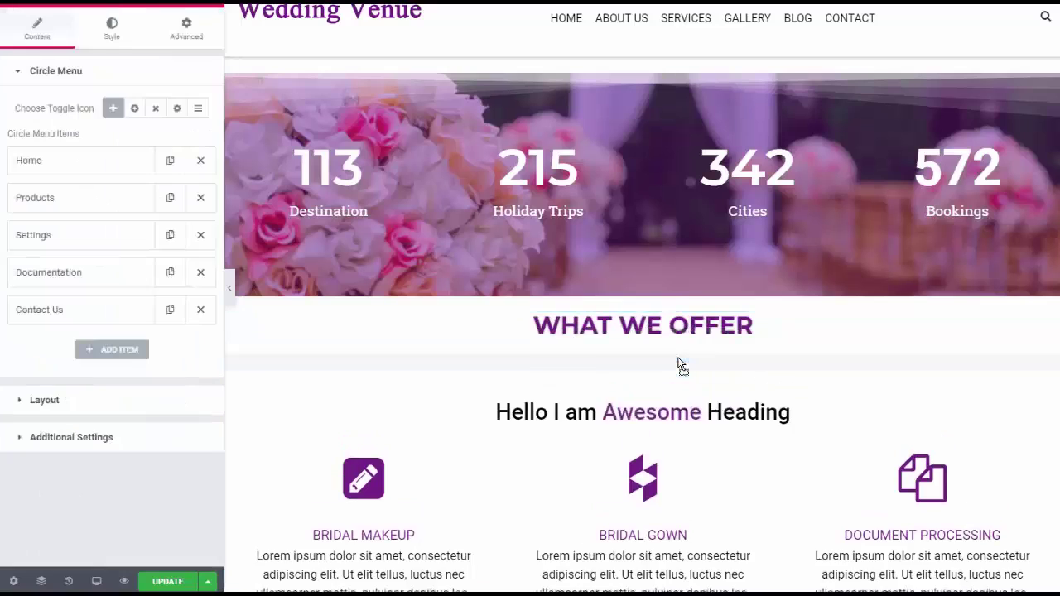
click(251, 373)
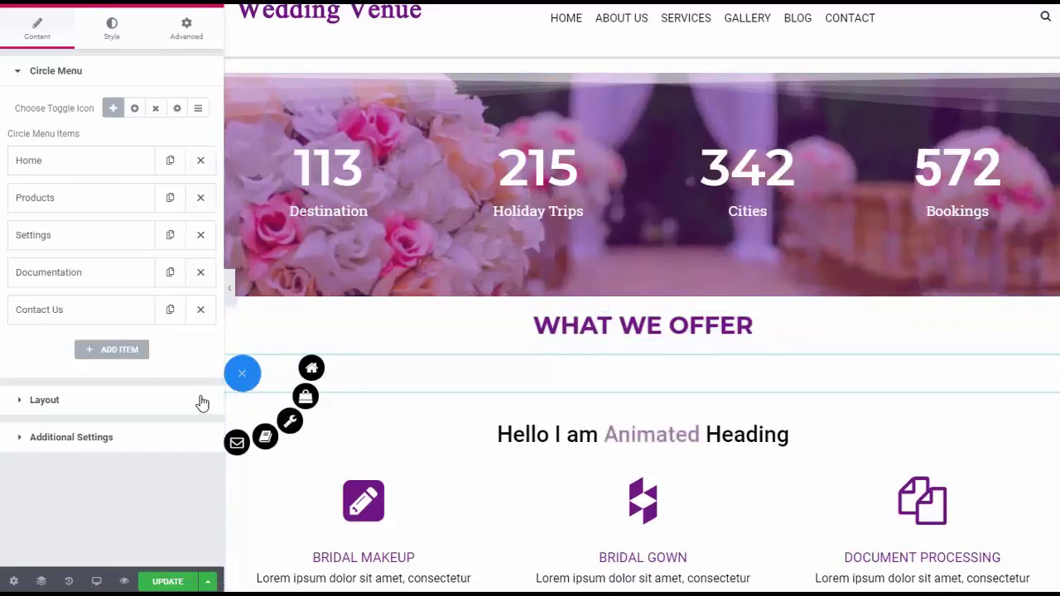
Try the Top Left toggle icon position for the circle menu and check it at the top of the page
click(62, 407)
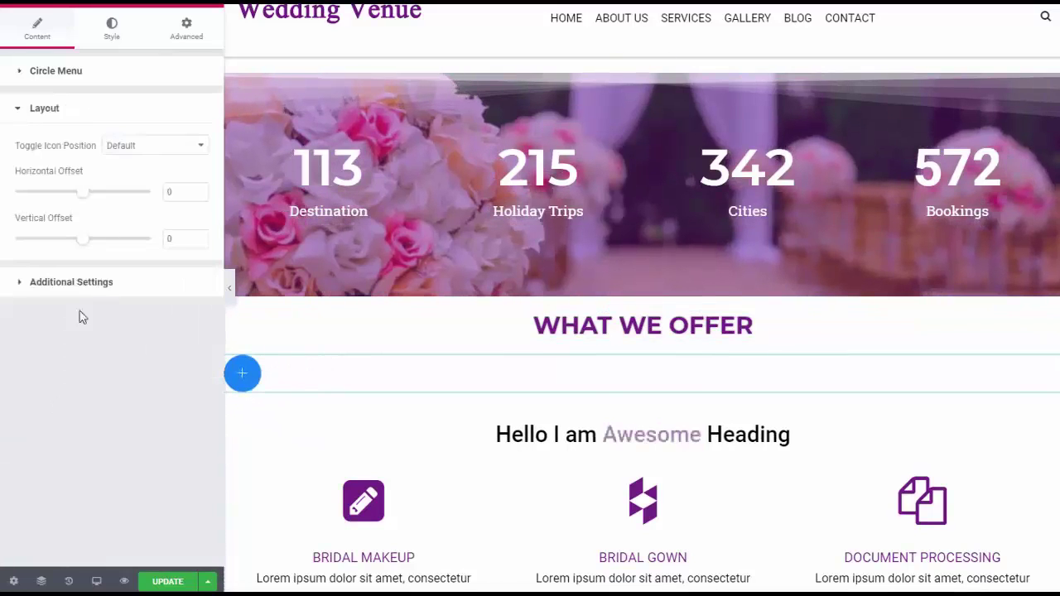
click(166, 147)
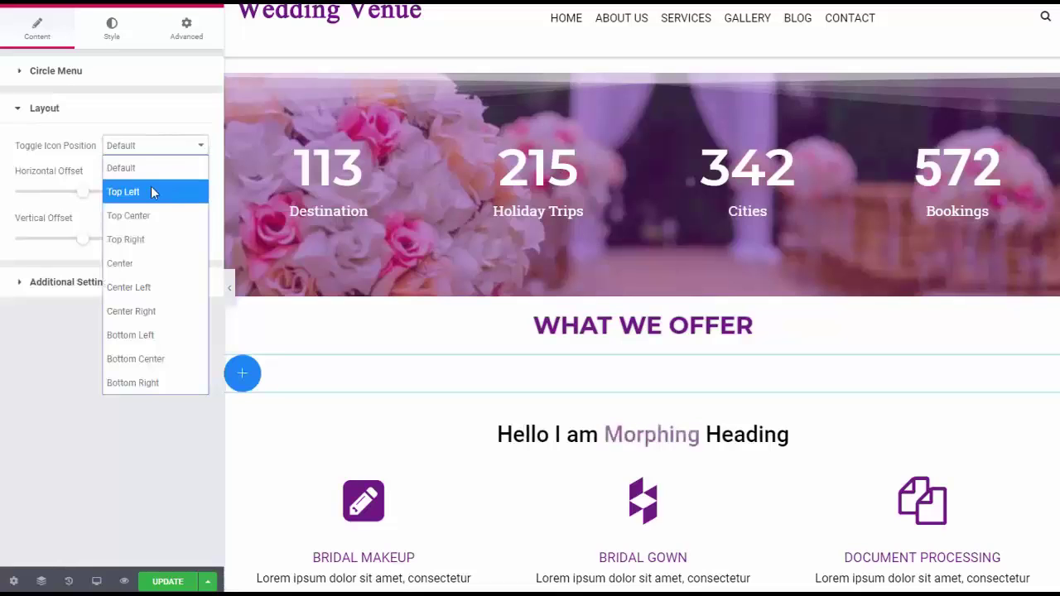
key(Escape)
key(Down)
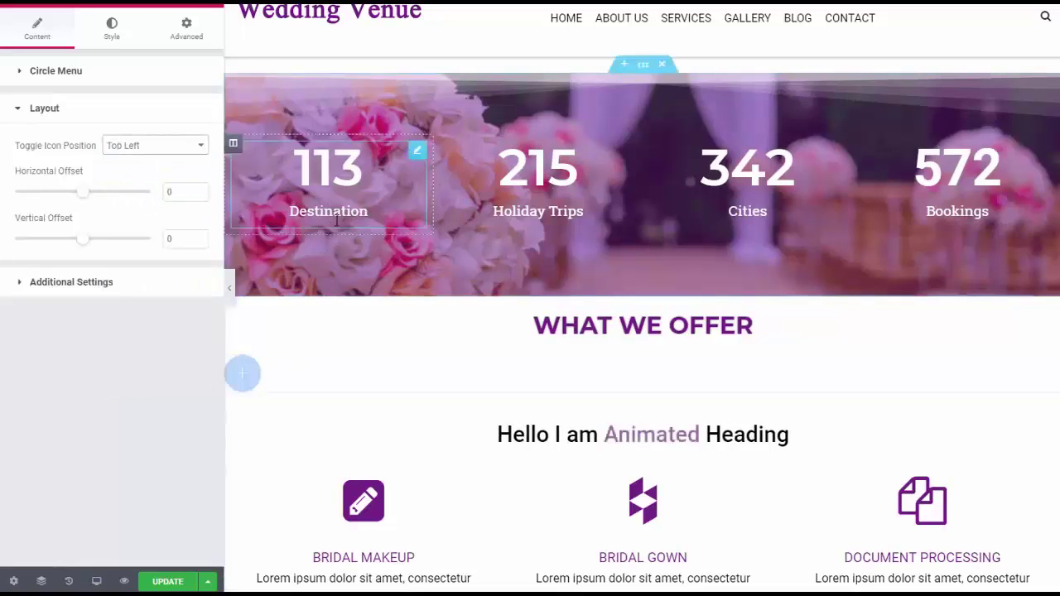
scroll(332, 223, up, 10)
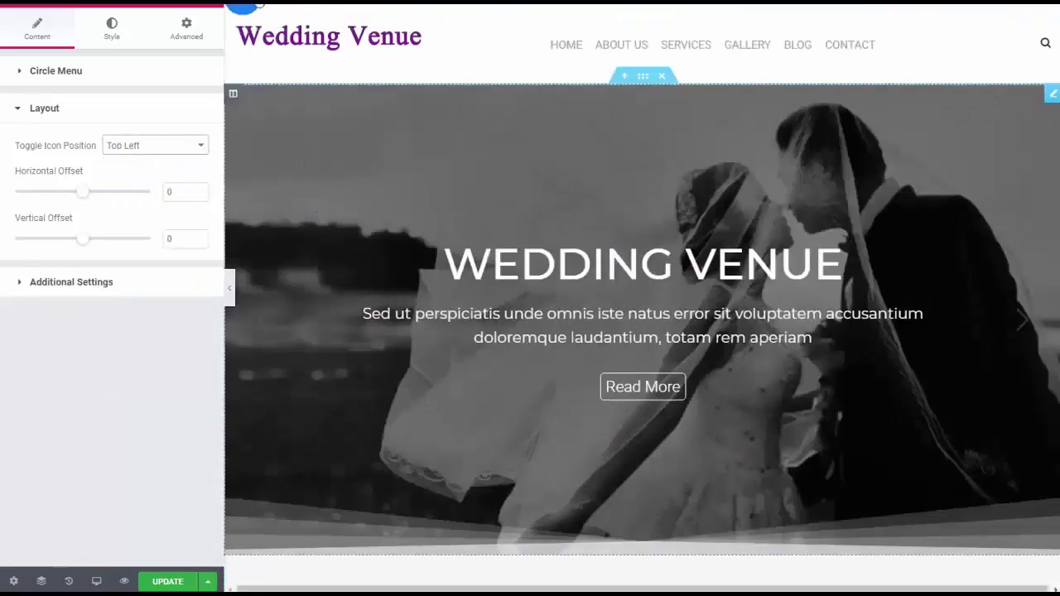
click(240, 15)
scroll(329, 194, down, 5)
scroll(309, 106, up, 5)
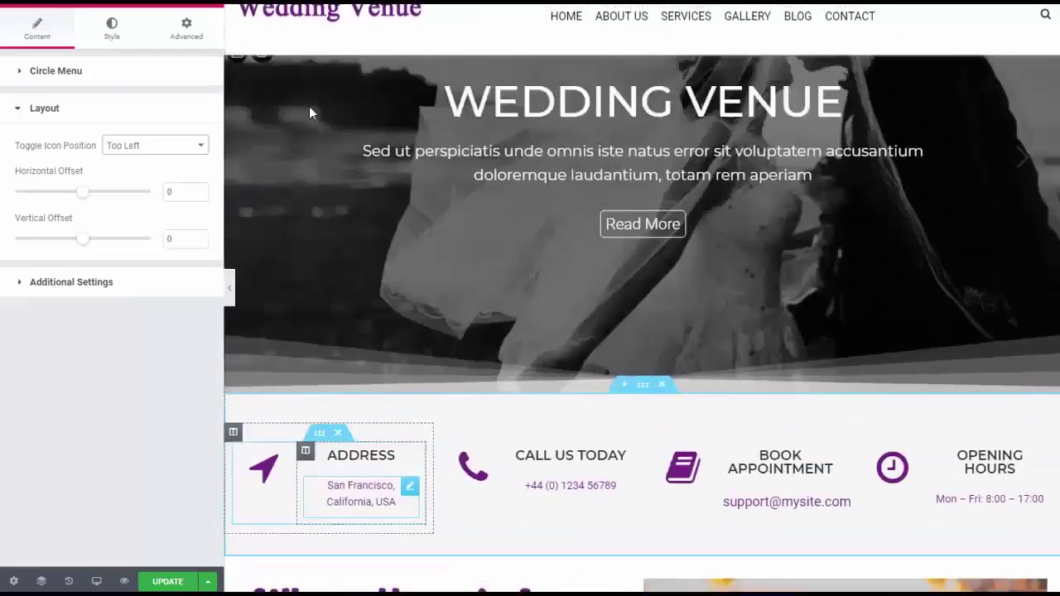
Set the circle menu's toggle icon position to Center Left and expand the menu to preview it
click(165, 146)
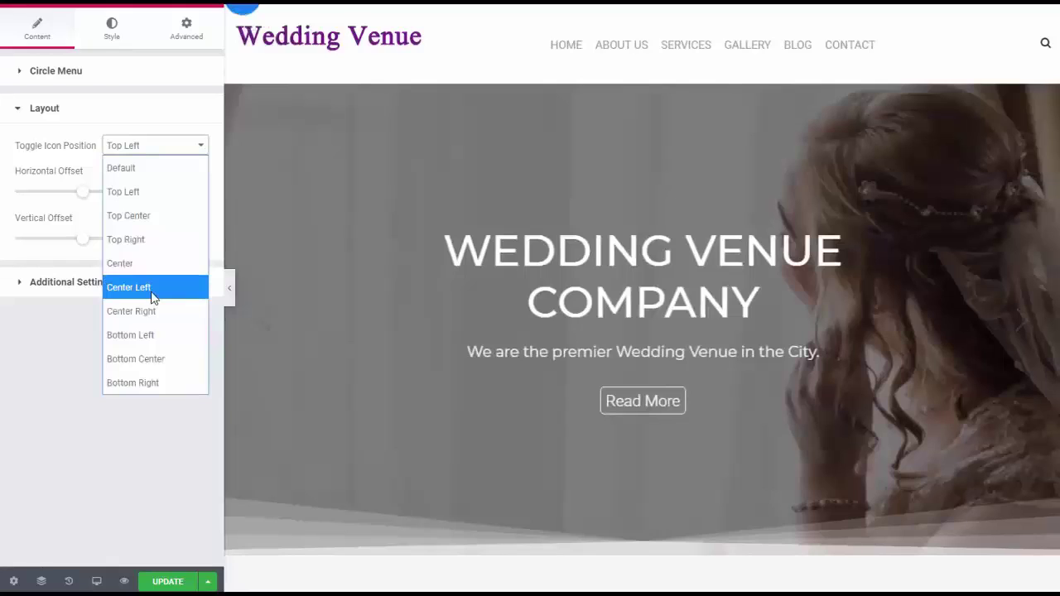
click(153, 288)
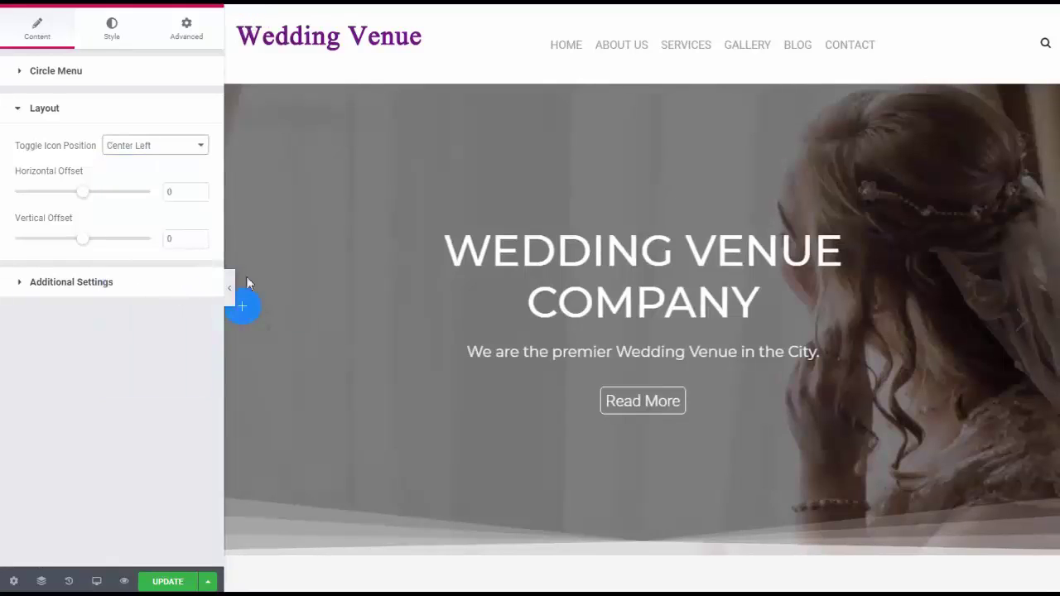
click(242, 304)
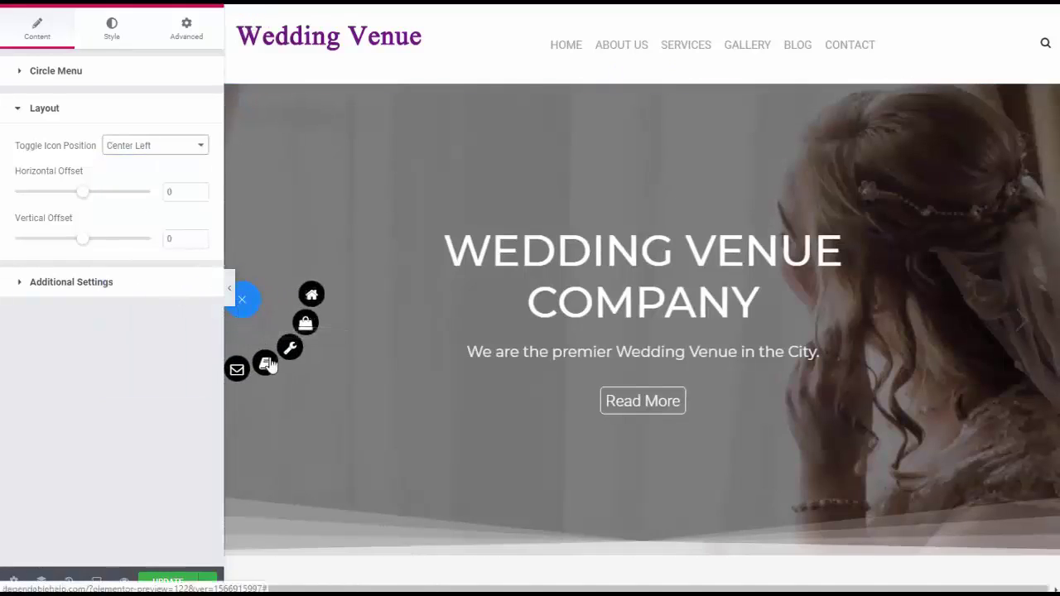
Set the circle menu's direction to Right and preview how its items open
click(142, 287)
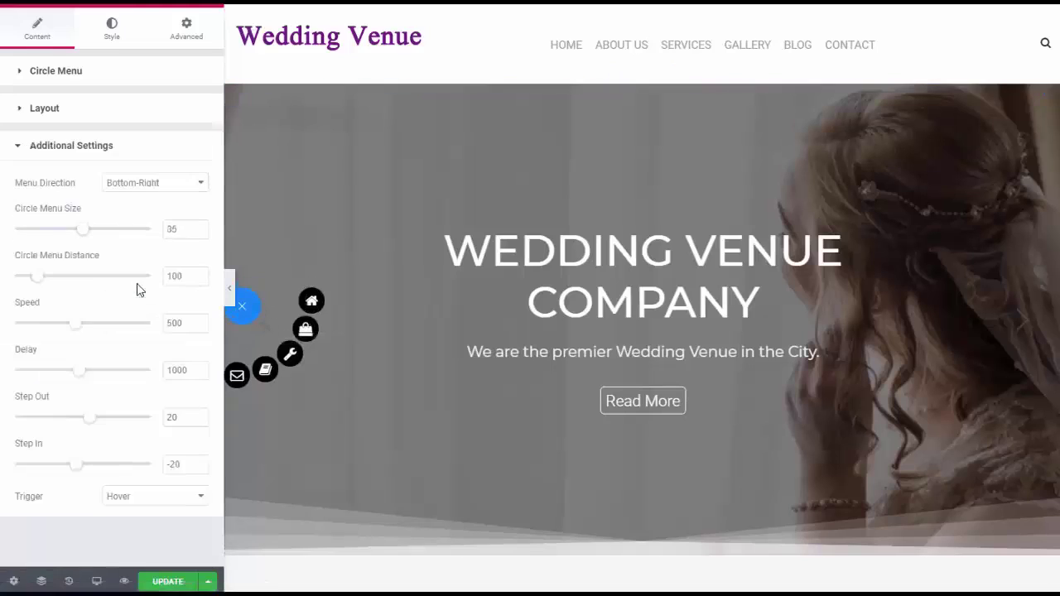
click(180, 184)
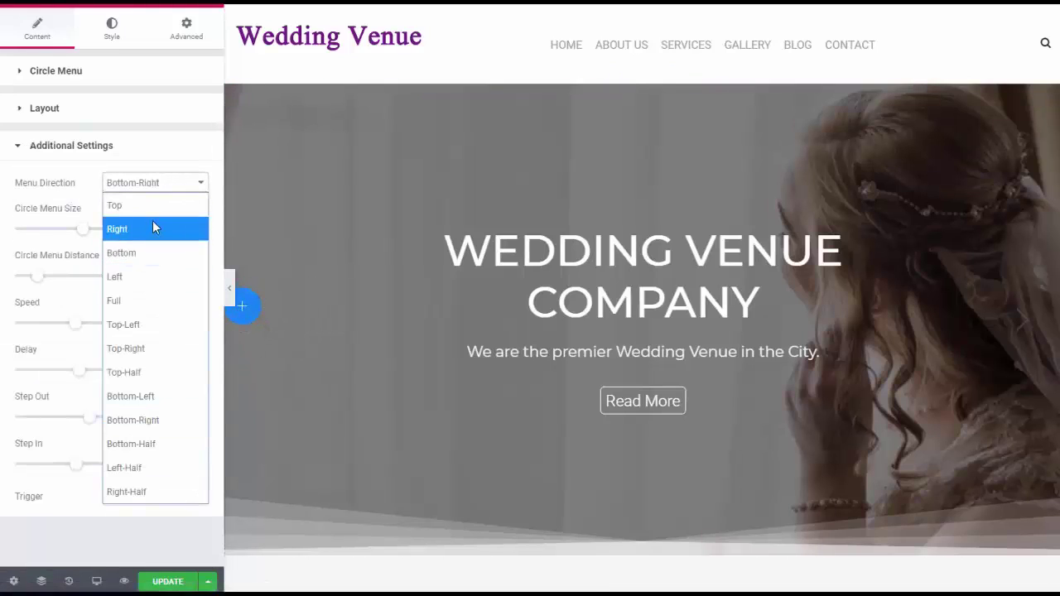
click(153, 224)
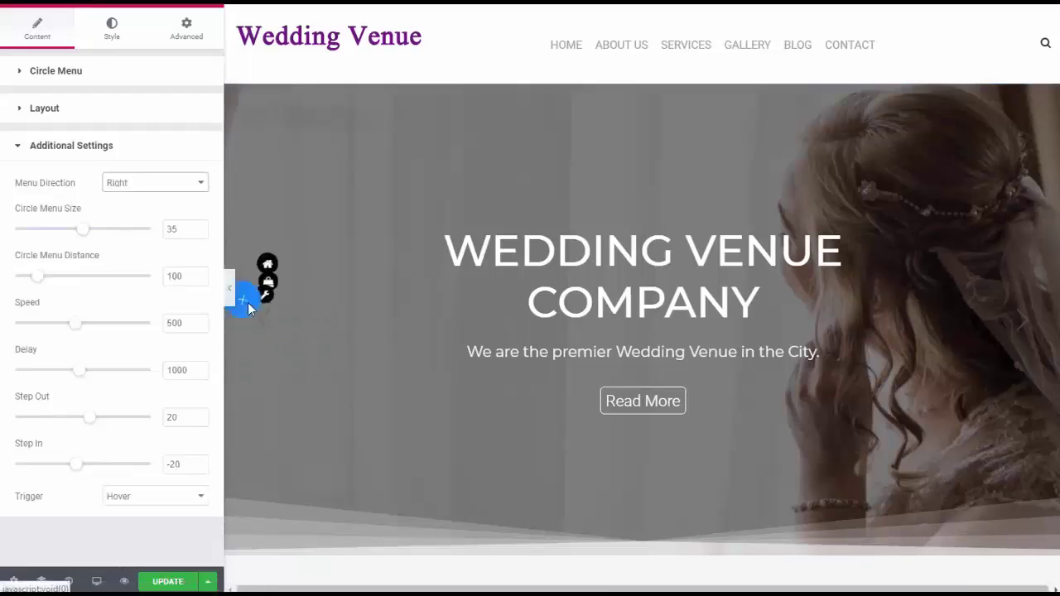
mouse_move(247, 304)
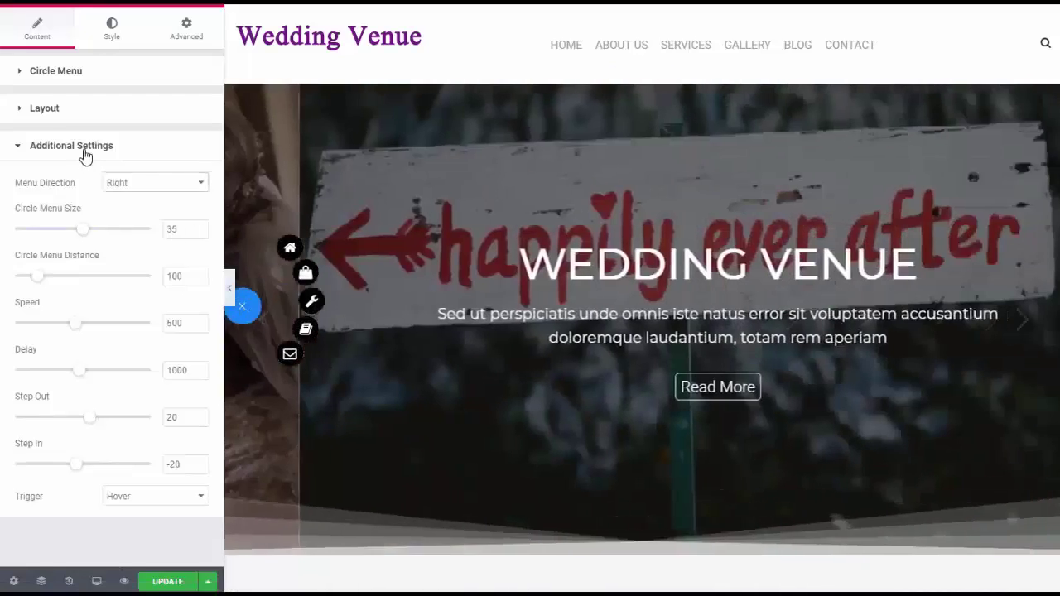
click(83, 150)
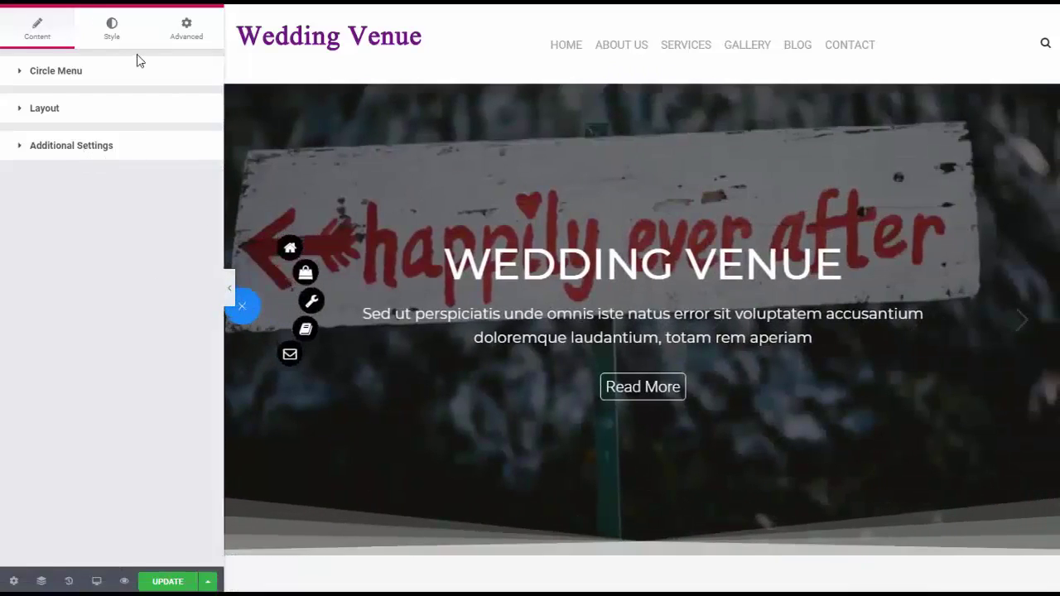
Add an Element Pack Flip Box widget directly below the "Know How" button in the "Where there is love there is life." section
click(13, 3)
click(12, 4)
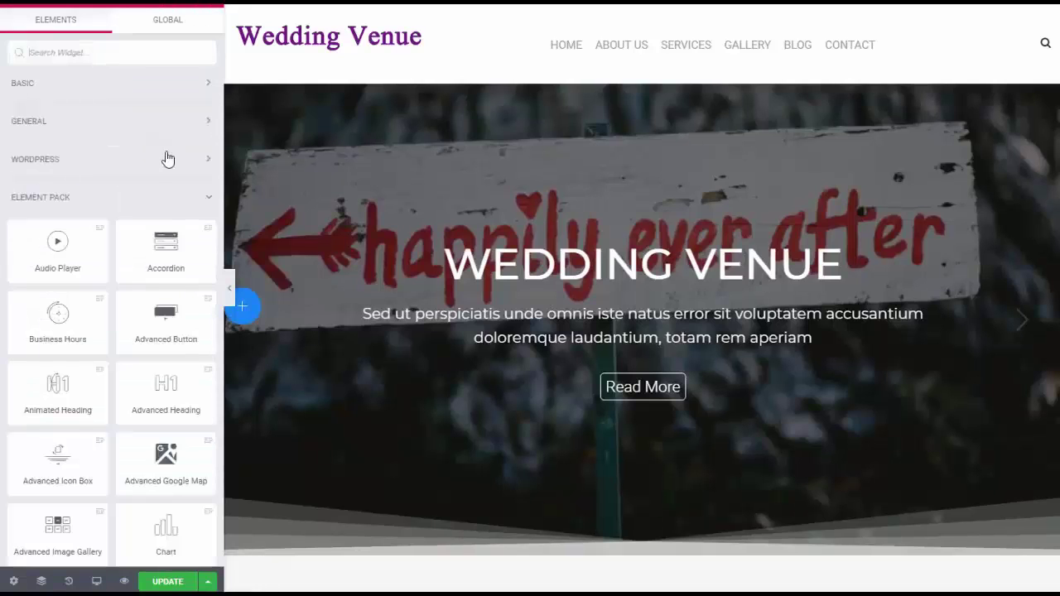
scroll(166, 183, down, 3)
scroll(149, 217, down, 7)
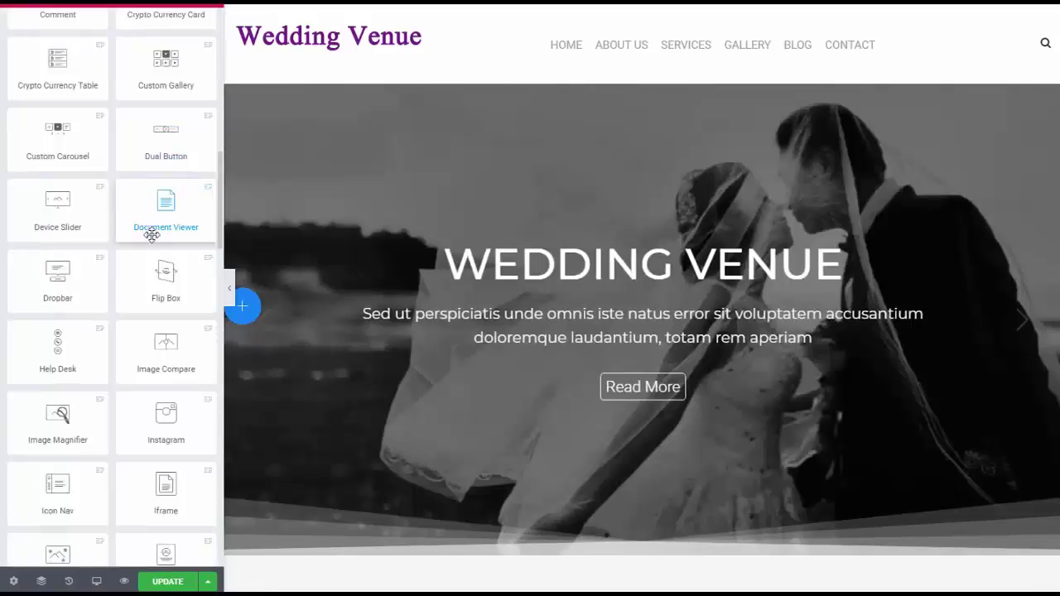
scroll(433, 301, down, 7)
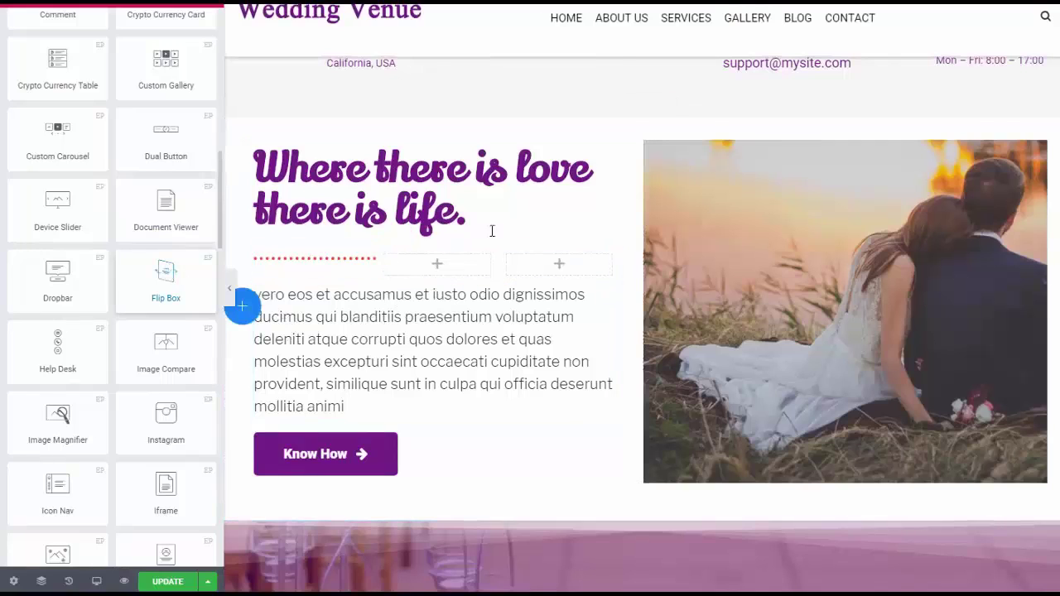
drag(162, 272, 431, 465)
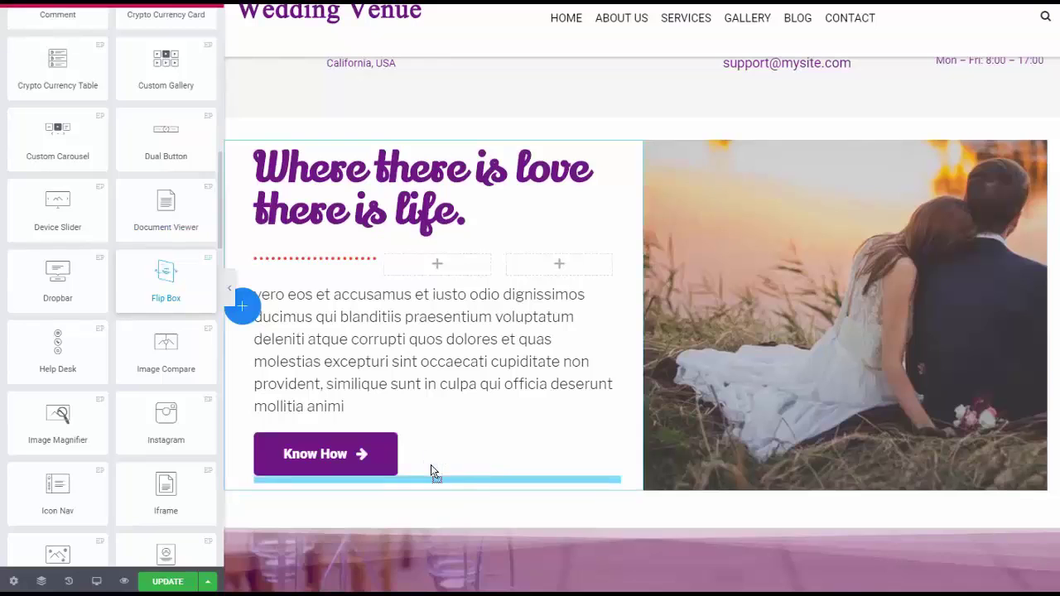
scroll(443, 439, down, 1)
scroll(444, 440, down, 1)
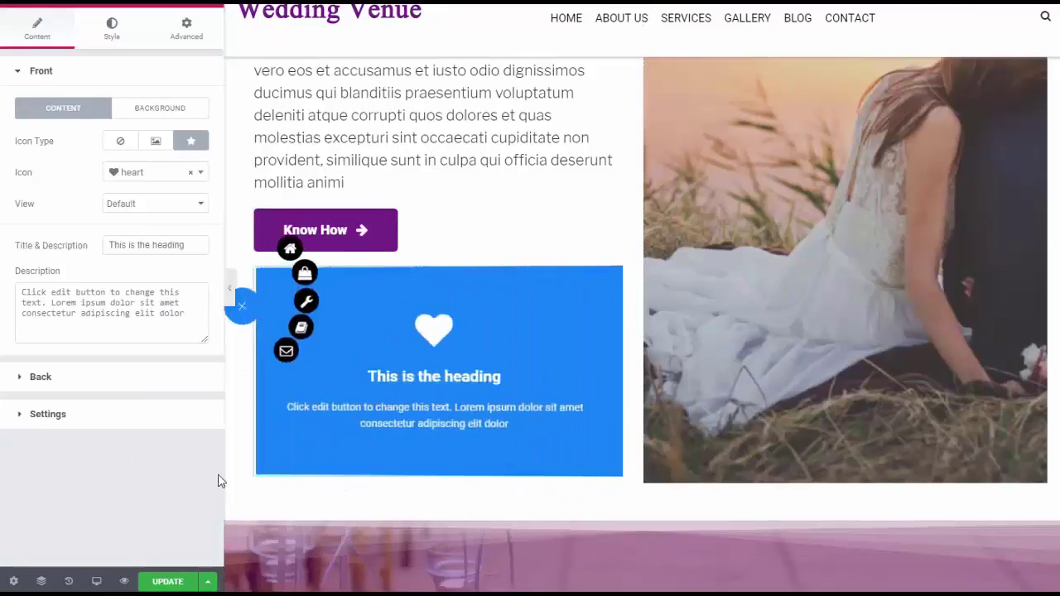
Give the flip box's front a classic background using the media library photo of the bride and groom in front of a grey building
click(156, 111)
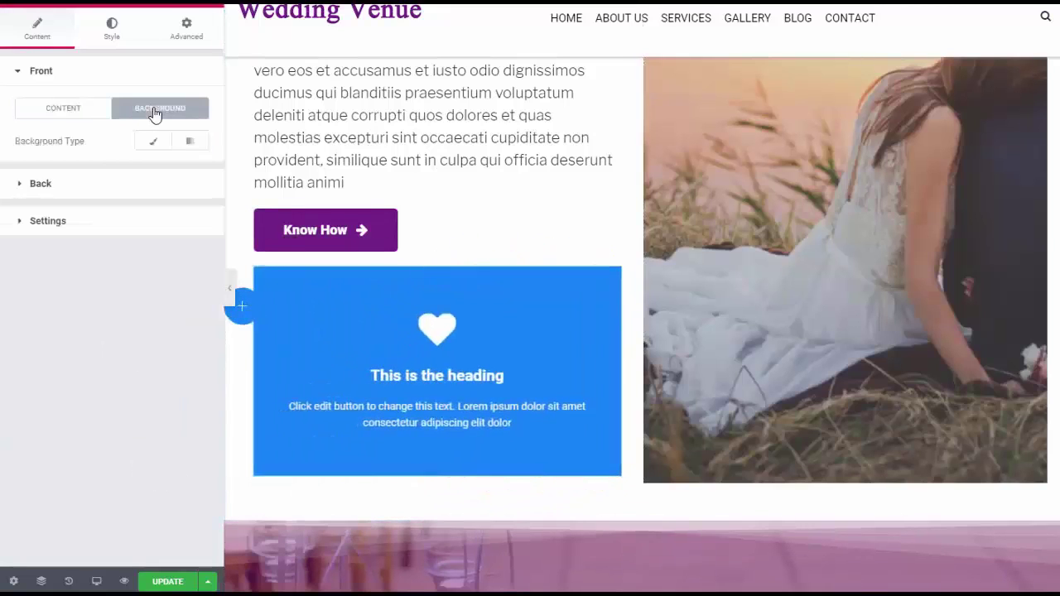
click(152, 152)
click(97, 258)
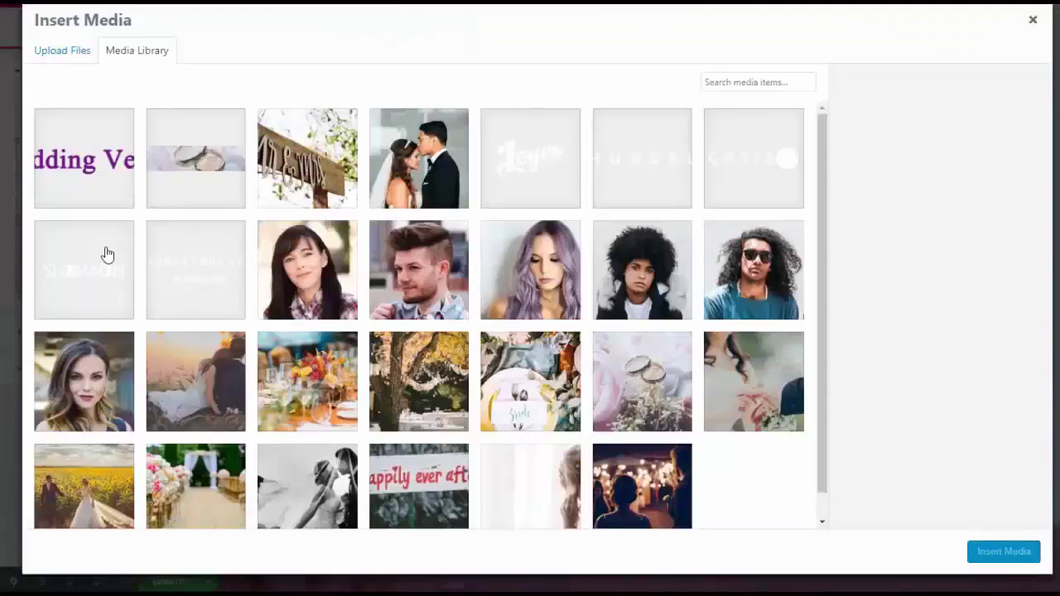
click(418, 169)
click(994, 555)
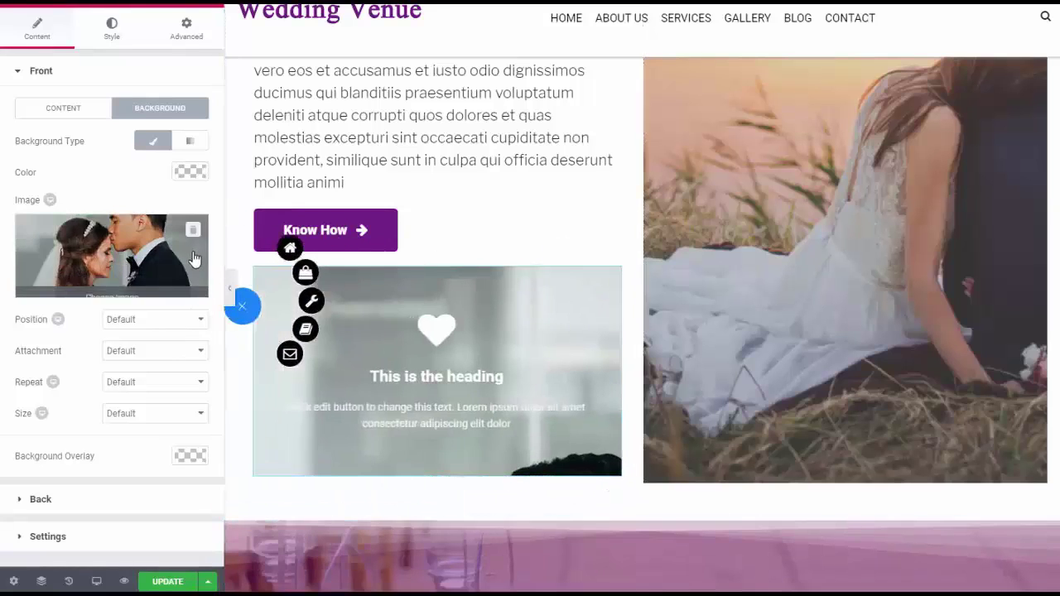
Replace the flip box's front background image with the media library photo of the woman with long purple hair
click(193, 238)
click(329, 250)
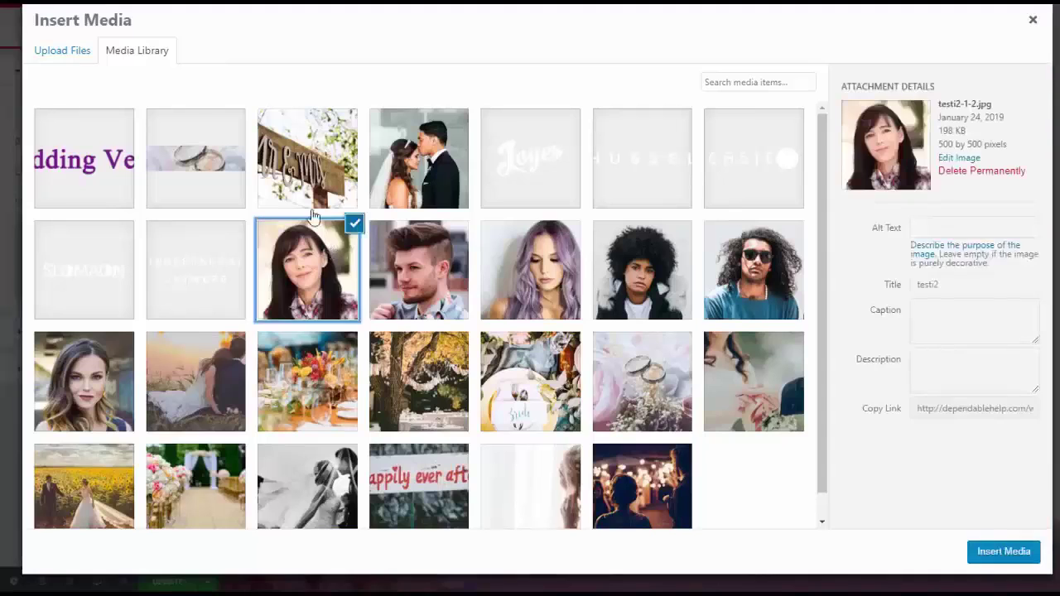
click(319, 222)
key(Escape)
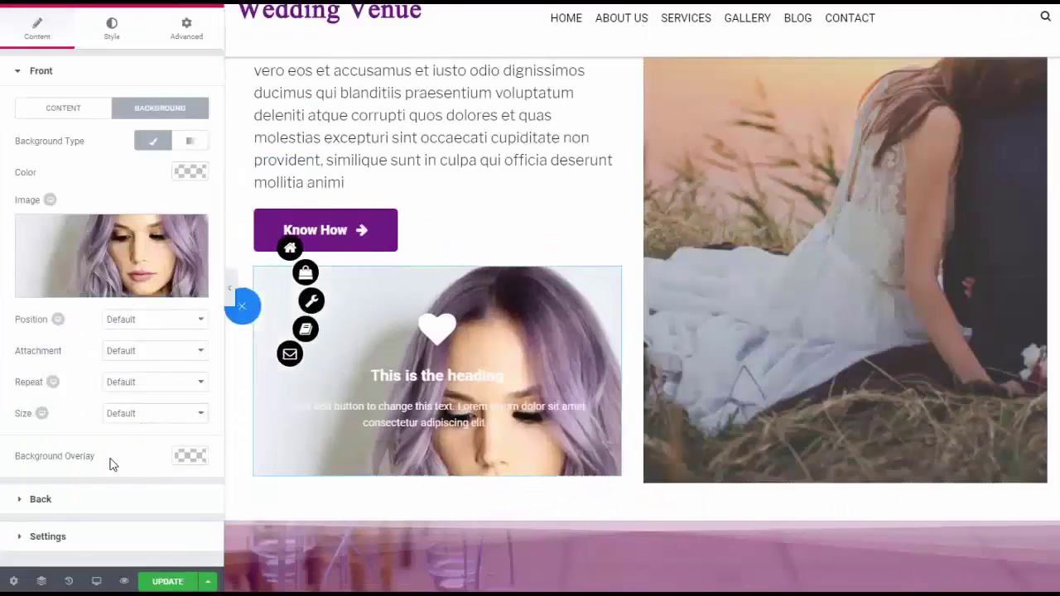
Give the flip box's back a classic background in solid green (#48a521), after trying red and blue
click(41, 500)
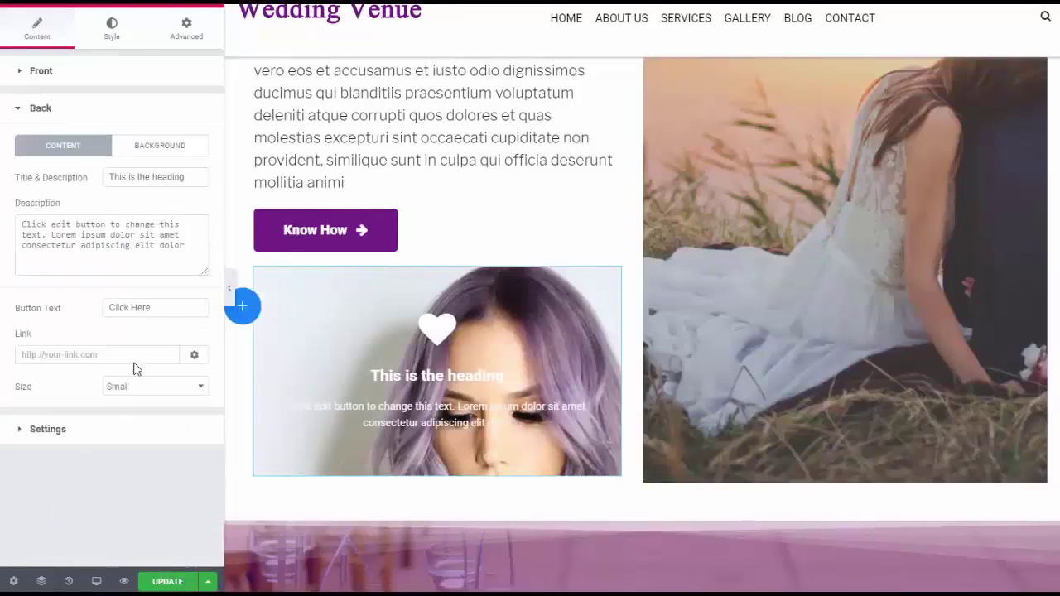
click(150, 149)
click(155, 181)
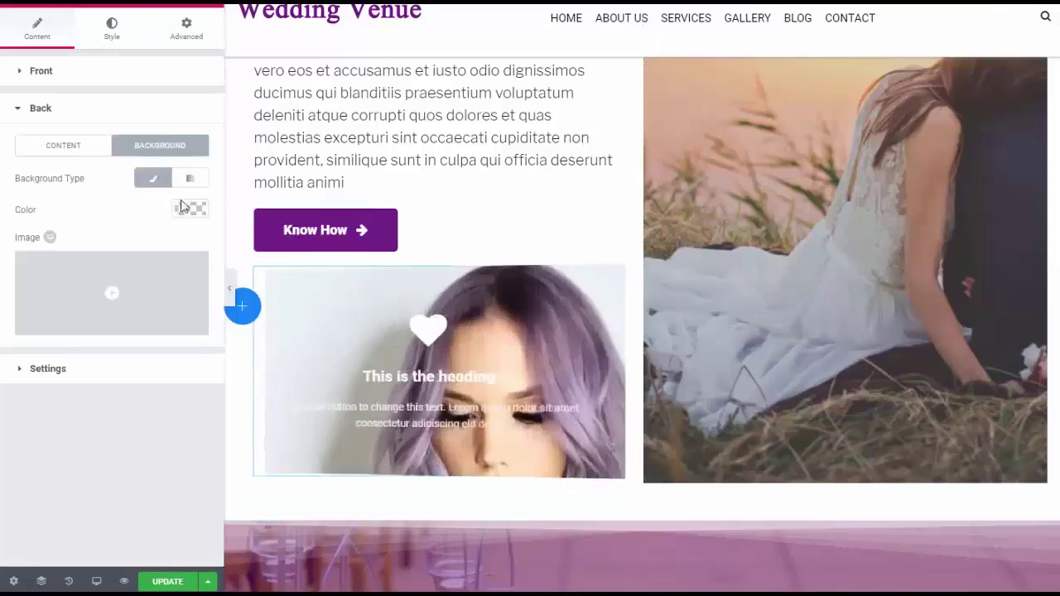
click(193, 210)
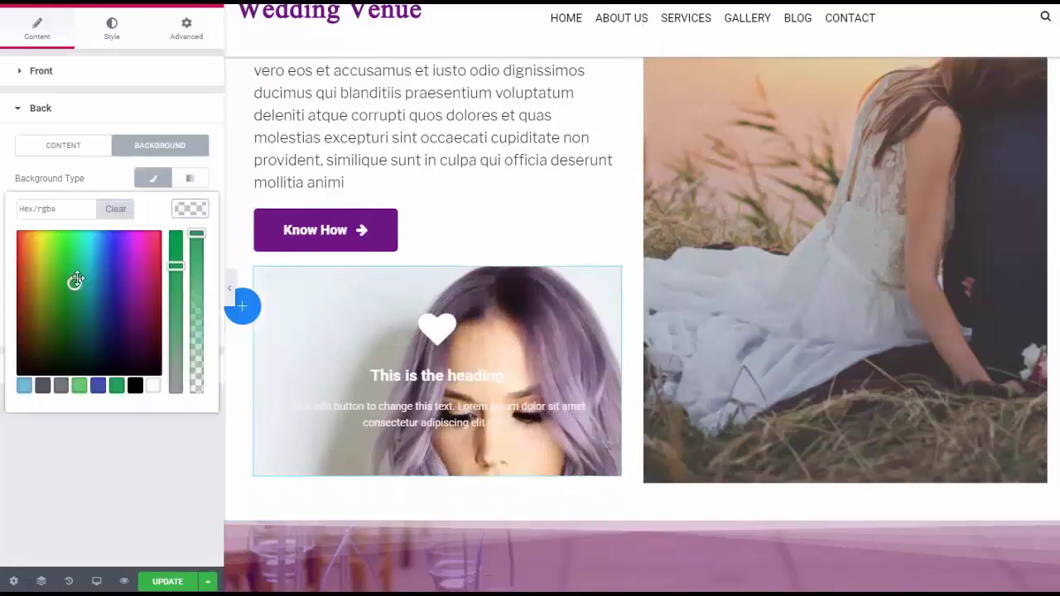
drag(76, 280, 12, 224)
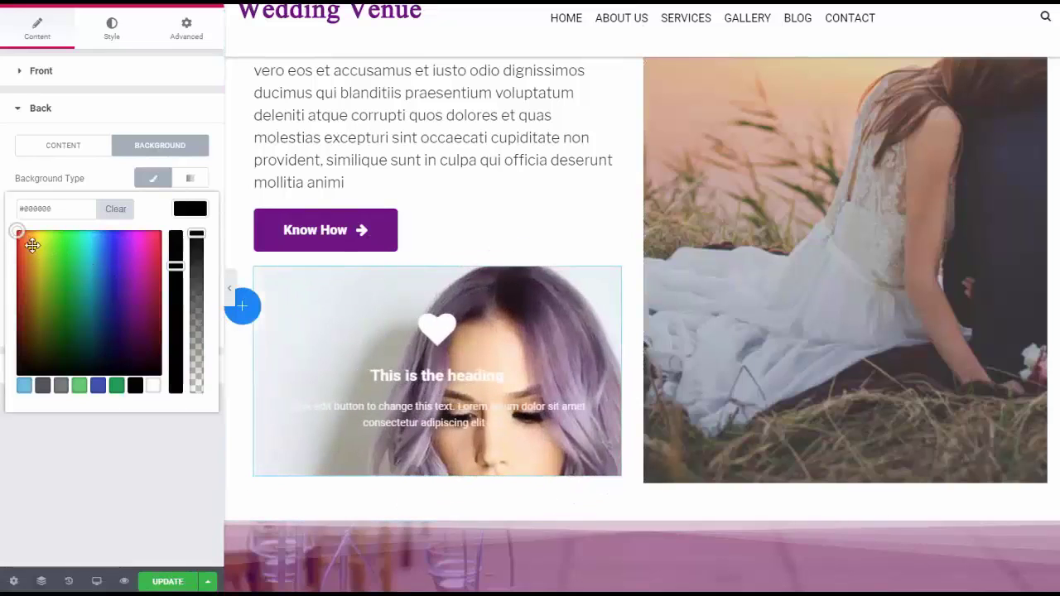
drag(32, 245, 16, 248)
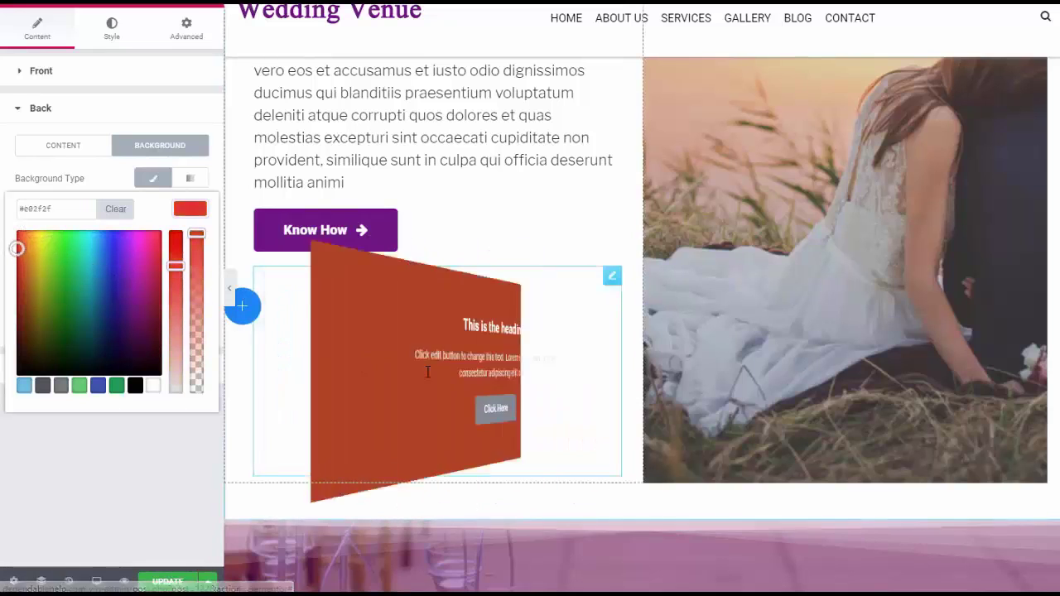
drag(89, 292, 110, 274)
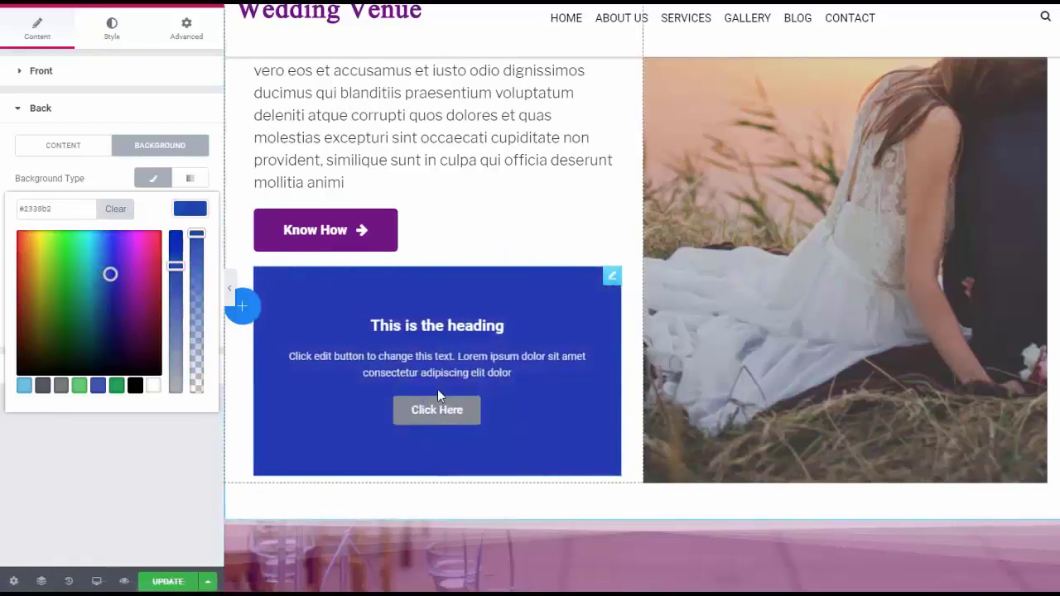
click(56, 281)
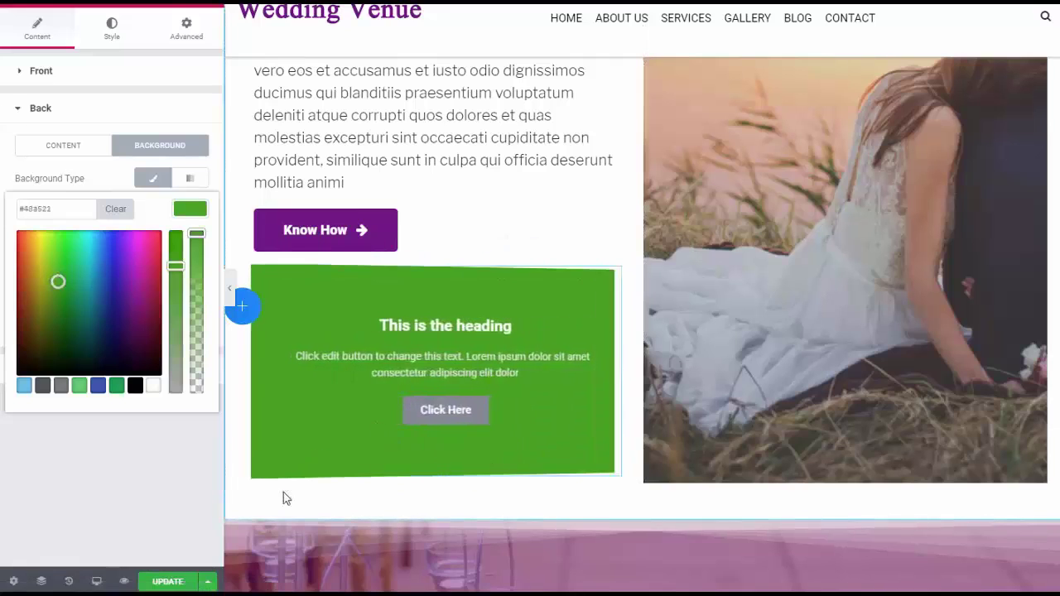
click(152, 480)
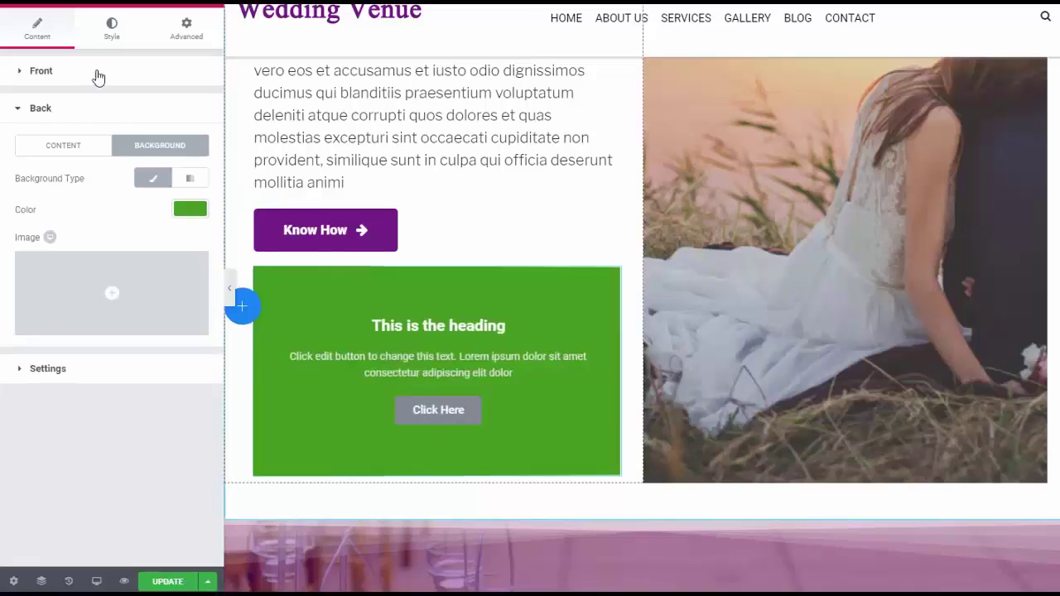
Review the page around the flip box and browse the Element Pack widget list down to the post and price widgets
scroll(756, 378, up, 4)
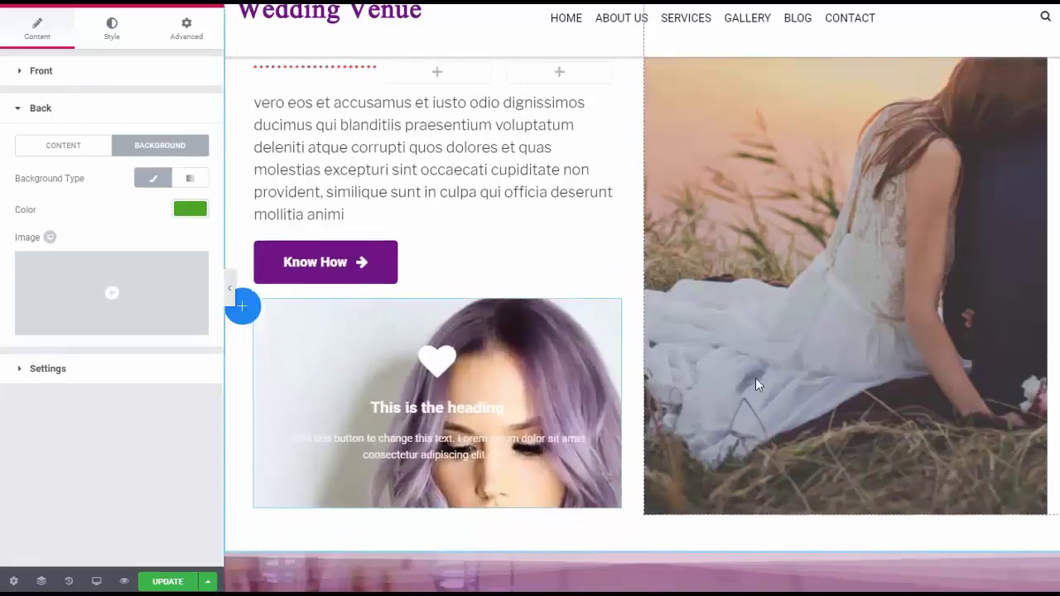
scroll(758, 369, down, 3)
scroll(763, 357, down, 4)
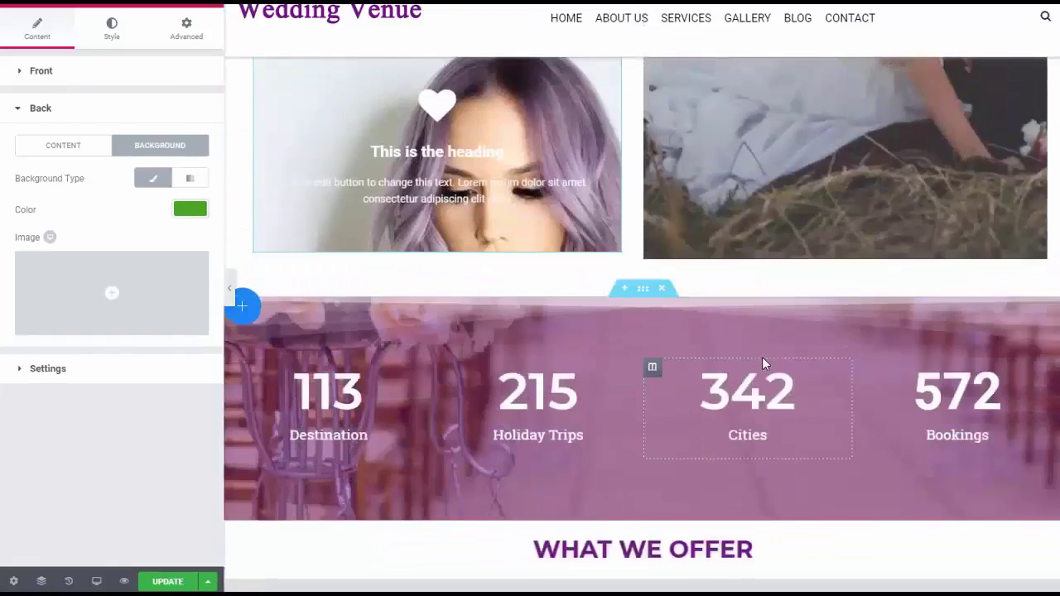
scroll(762, 357, up, 2)
click(16, 4)
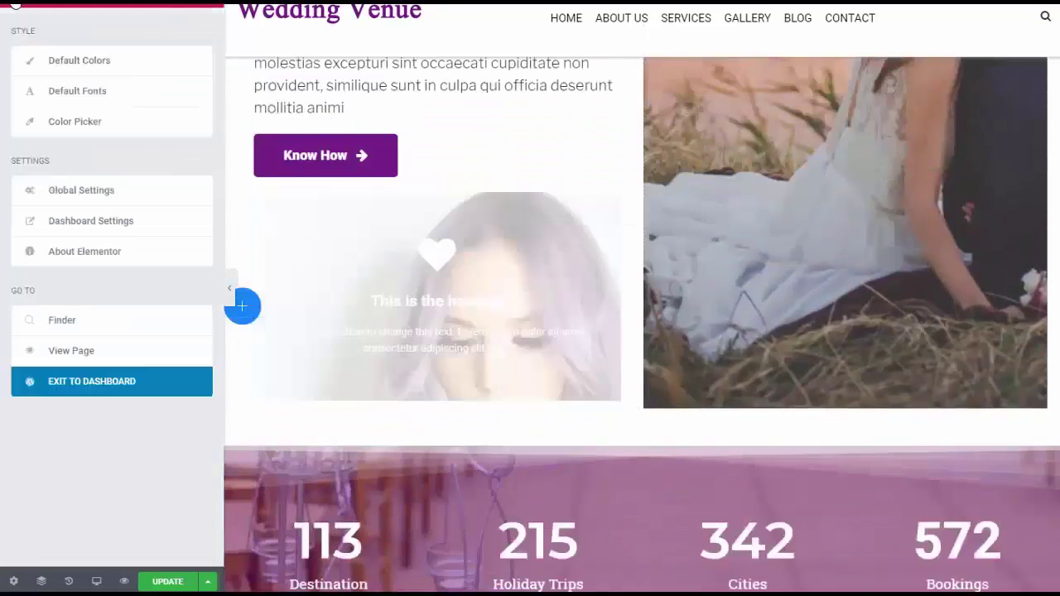
click(15, 4)
scroll(116, 352, down, 5)
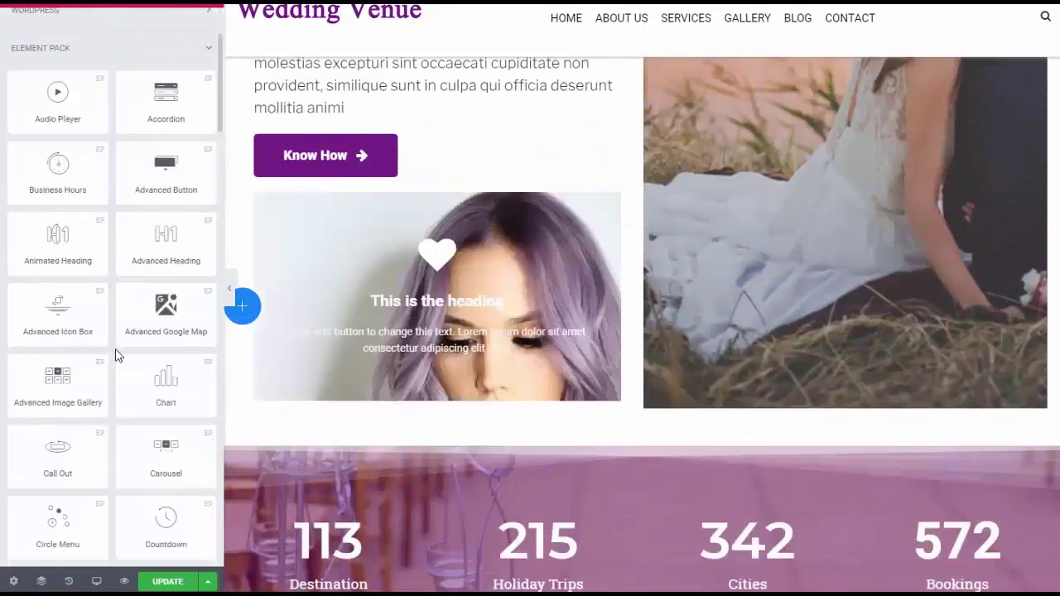
scroll(117, 346, down, 6)
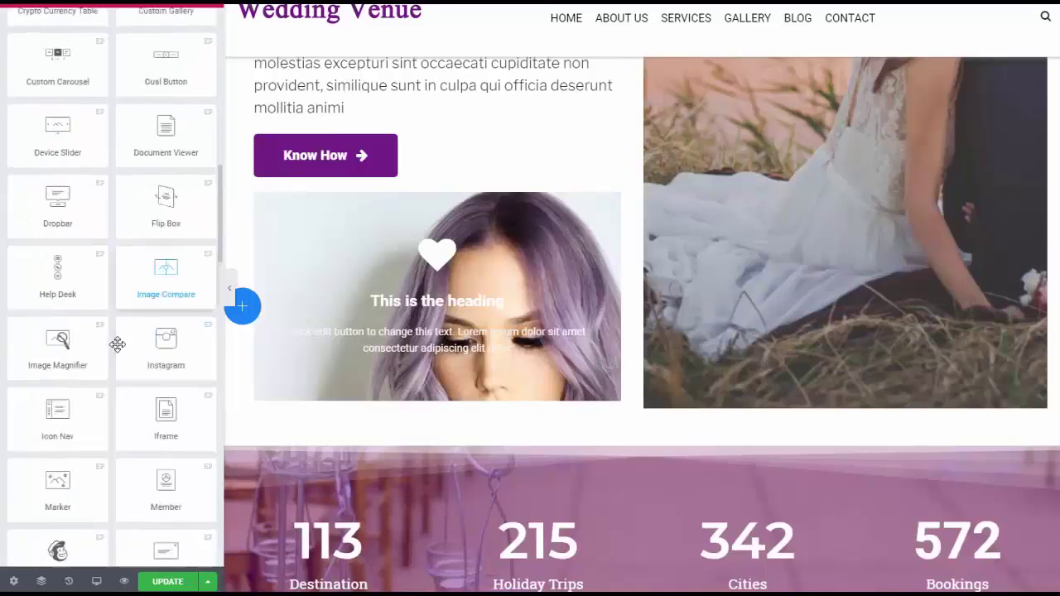
scroll(117, 345, down, 4)
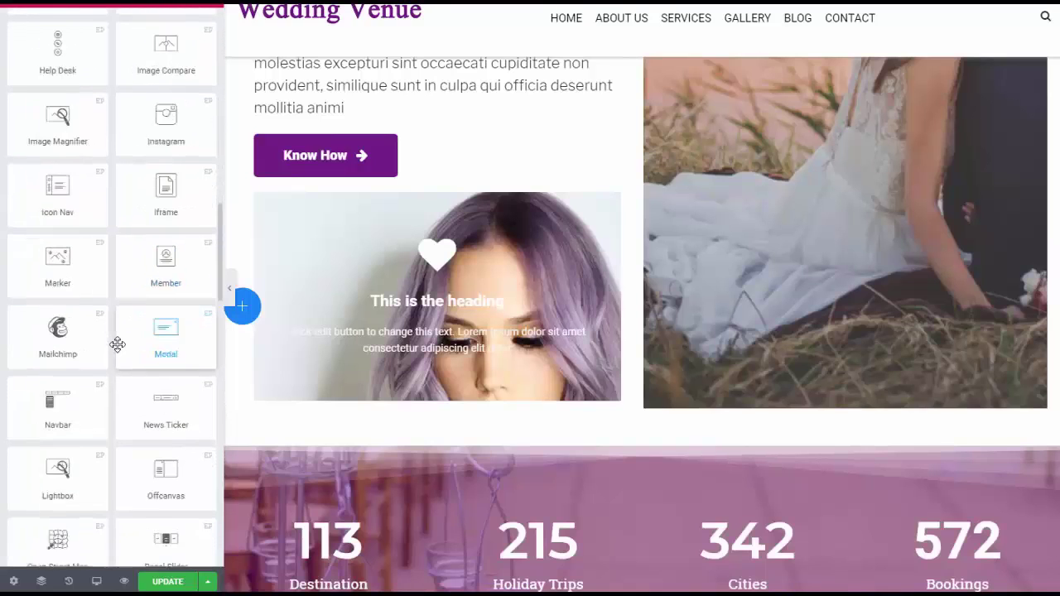
scroll(117, 345, down, 3)
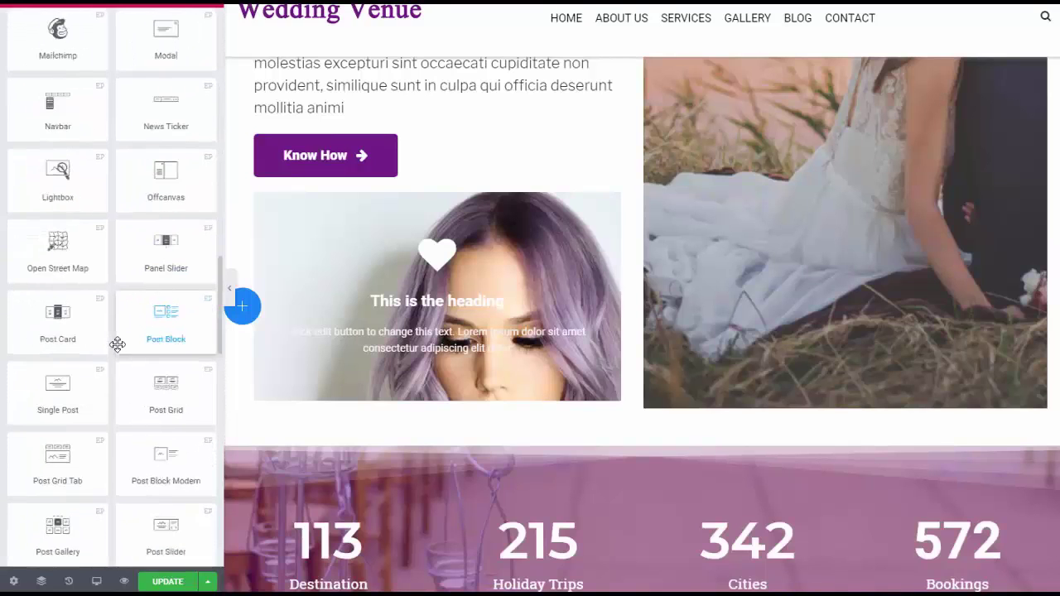
scroll(116, 344, down, 2)
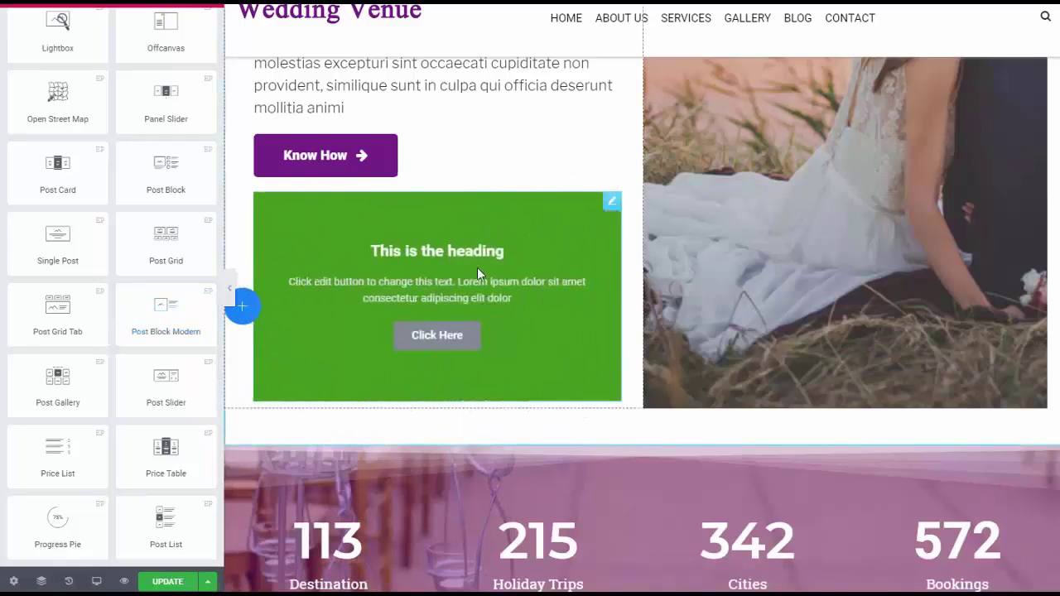
Expand and collapse the circle menu and preview how the flip box turns to its back
click(257, 309)
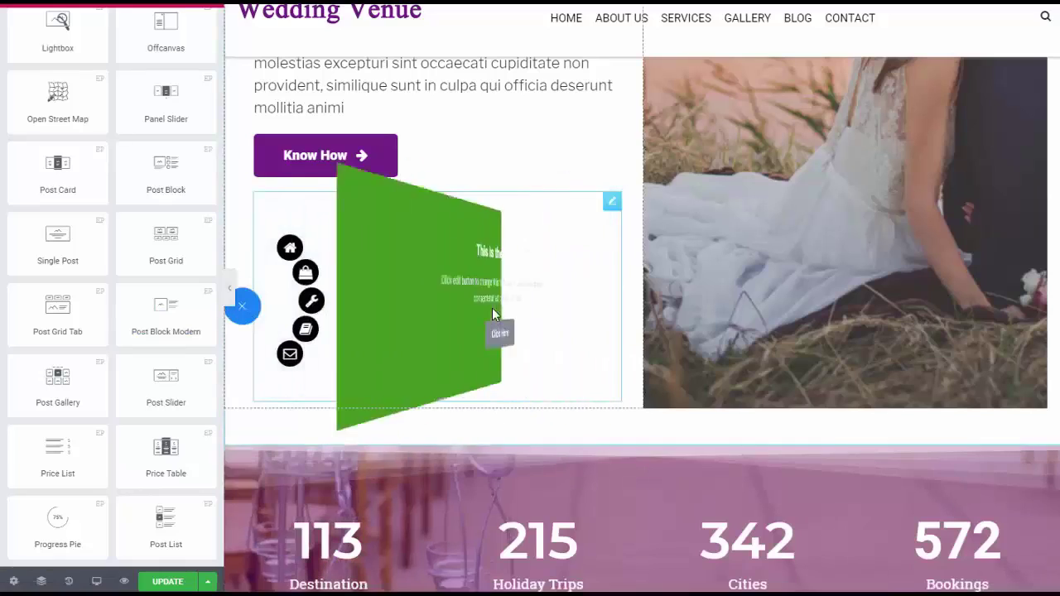
click(492, 307)
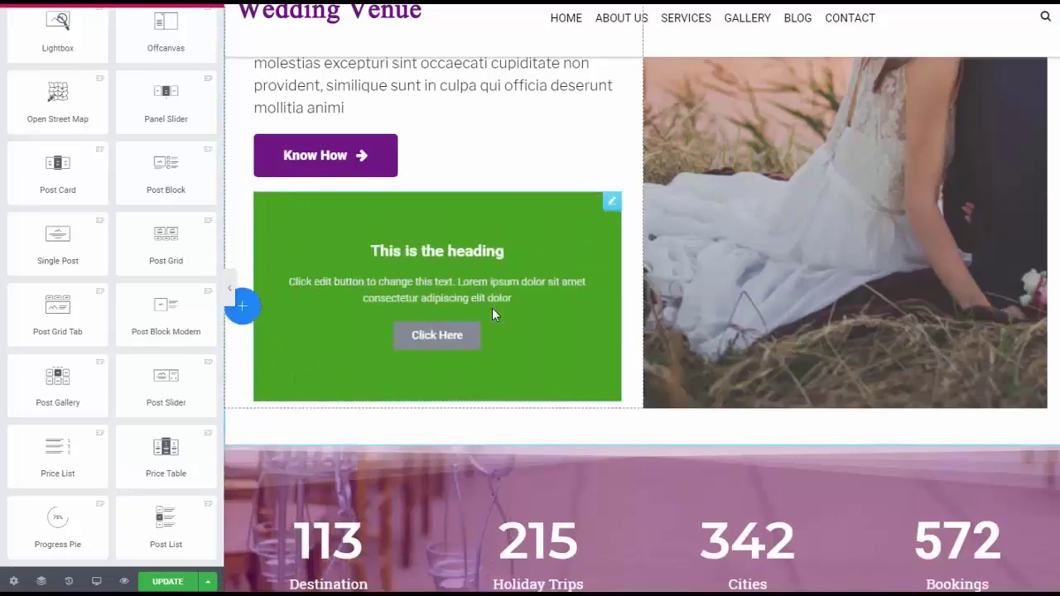